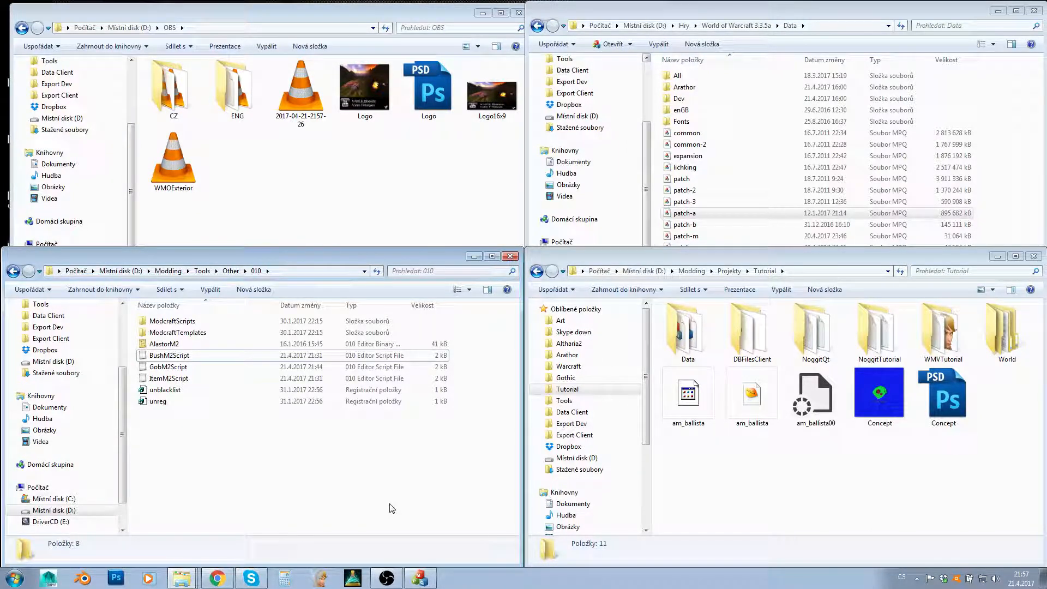
- Add am_ballista.blp and am_ballista00.skin from the Tutorial folder to World\Custom in patch-a.mpq, replacing all existing copies
{"action": "left_click", "coordinate": [768, 496]}
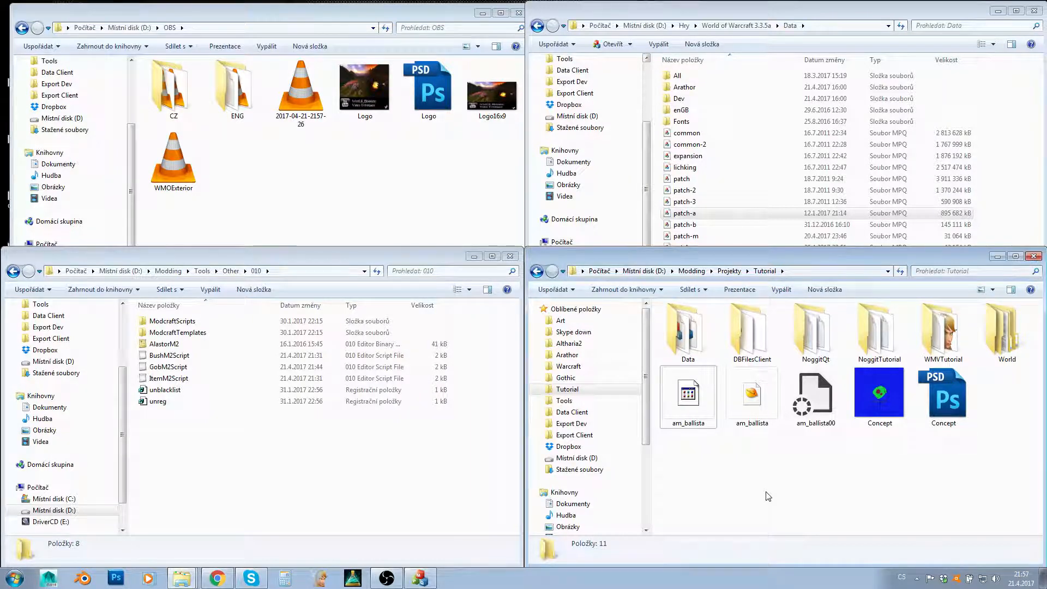
{"action": "key", "text": "Right"}
{"action": "key", "text": "Right"}
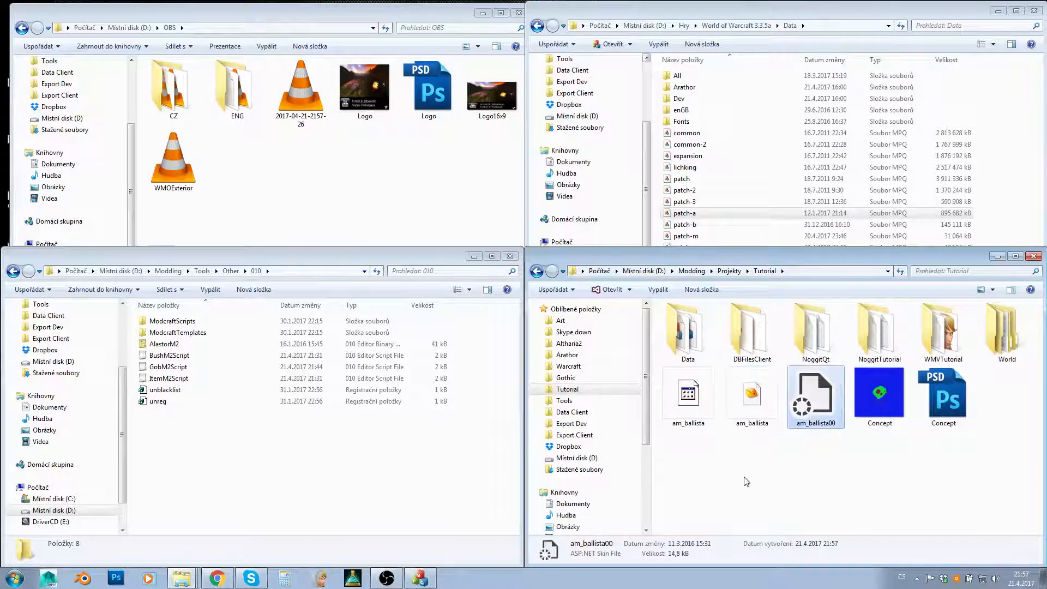
{"action": "left_click", "coordinate": [691, 410]}
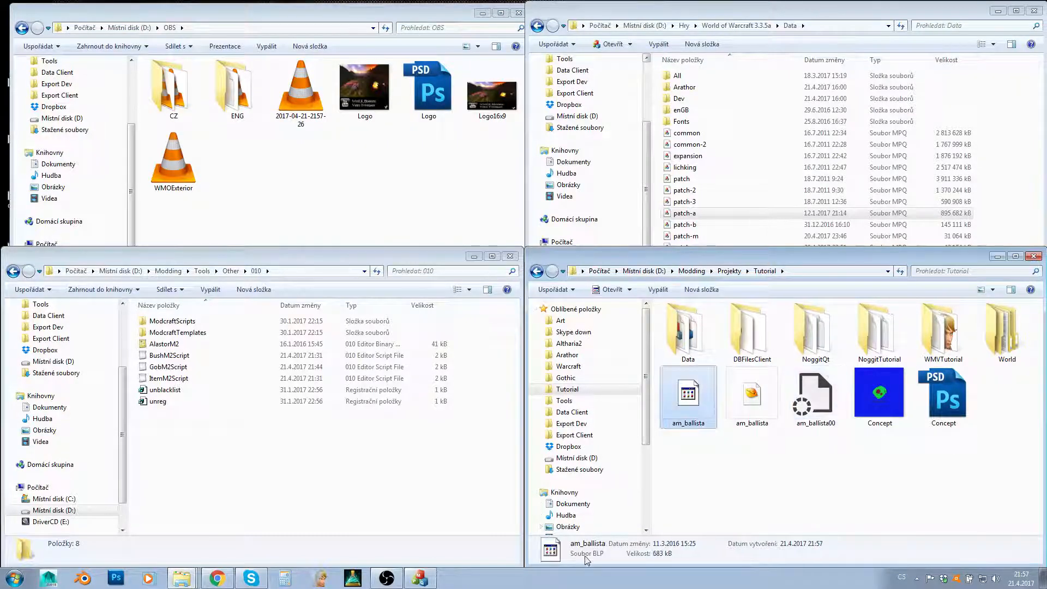
{"action": "double_click", "coordinate": [715, 217]}
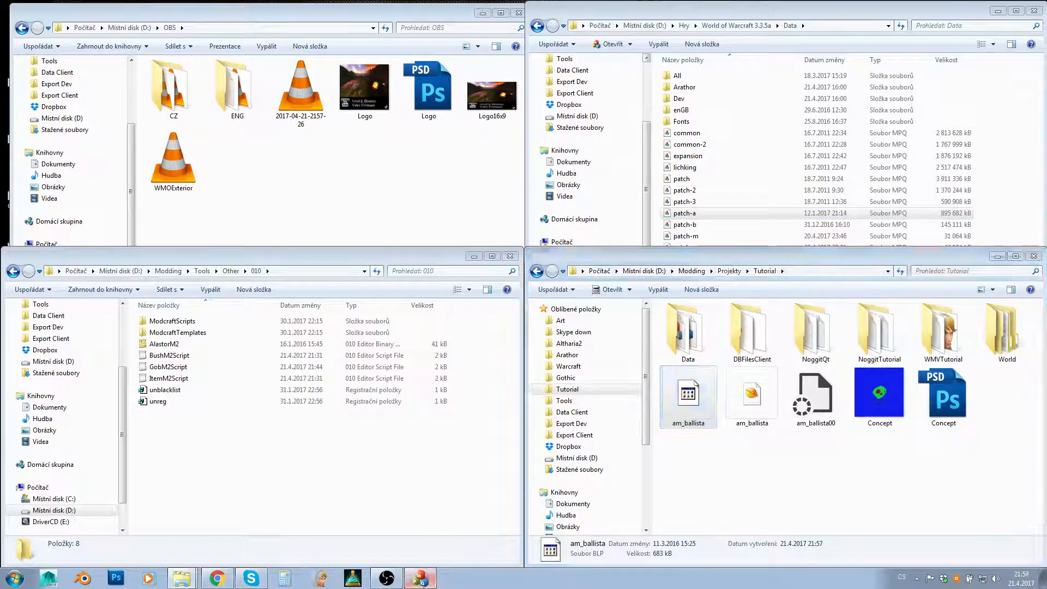
{"action": "left_click", "coordinate": [815, 395]}
{"action": "left_click", "coordinate": [696, 399], "text": "ctrl"}
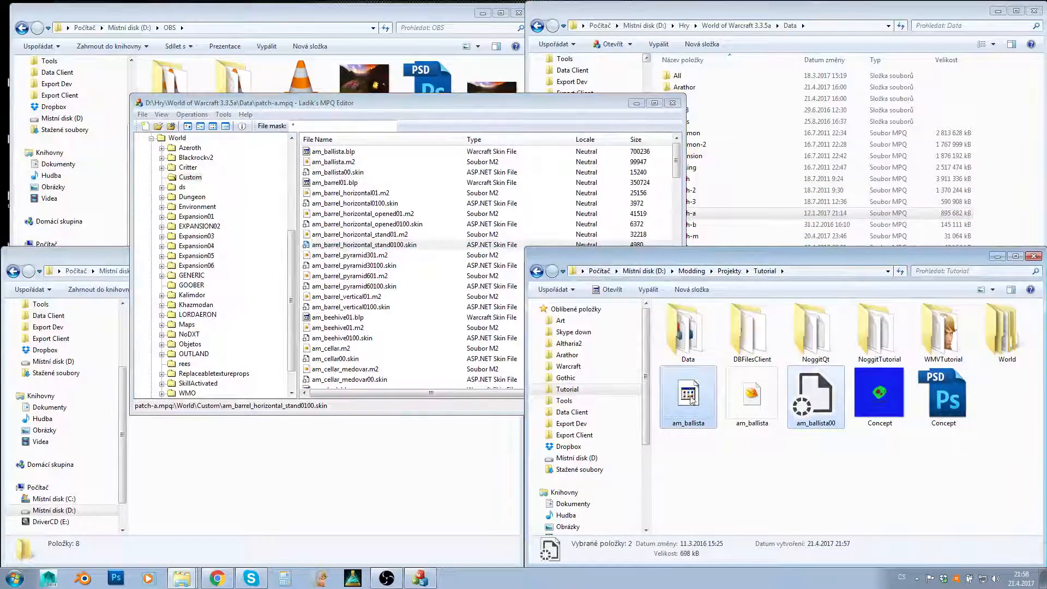
{"action": "left_click_drag", "start_coordinate": [696, 399], "coordinate": [384, 266]}
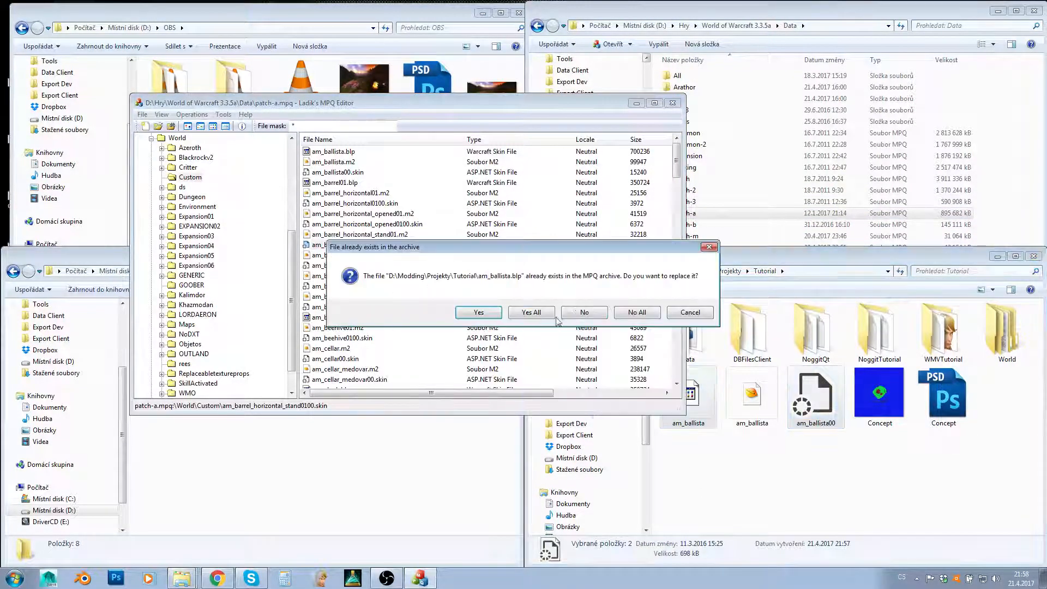
{"action": "left_click", "coordinate": [542, 312]}
{"action": "left_click", "coordinate": [721, 499]}
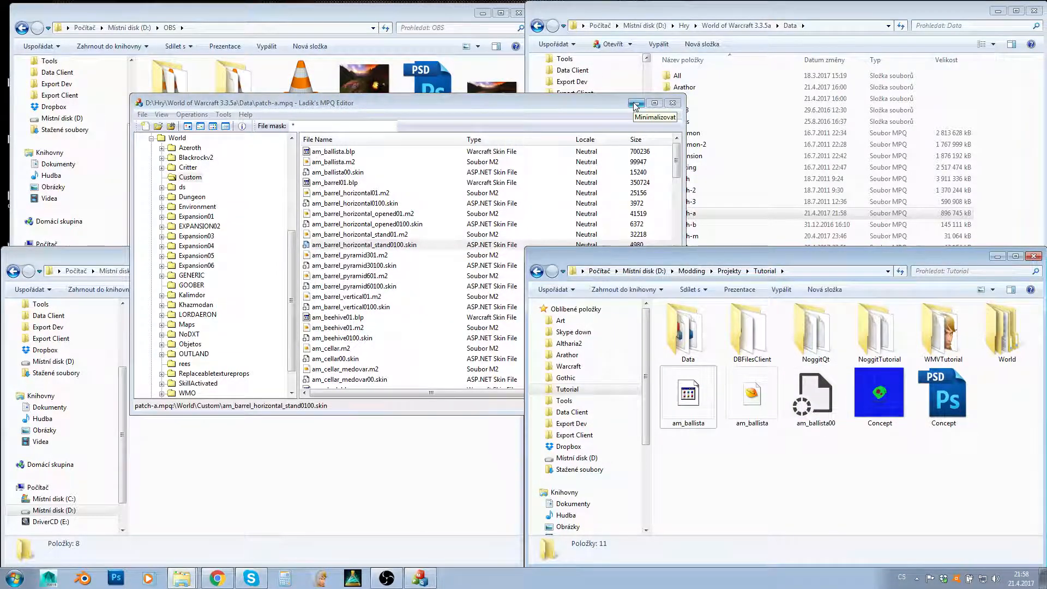
- Delete the am_ballista BLP texture and the am_ballista00 skin file from the Tutorial folder, and minimize the MPQ archive window
{"action": "left_click", "coordinate": [812, 390]}
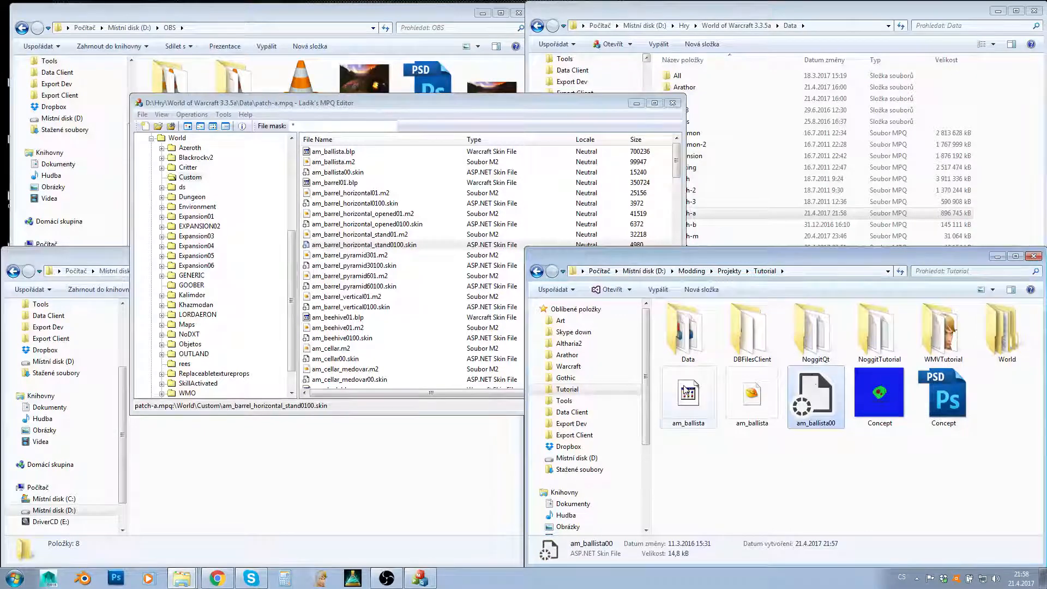
{"action": "left_click", "coordinate": [686, 390], "text": "ctrl"}
{"action": "key", "text": "Delete"}
{"action": "key", "text": "Return"}
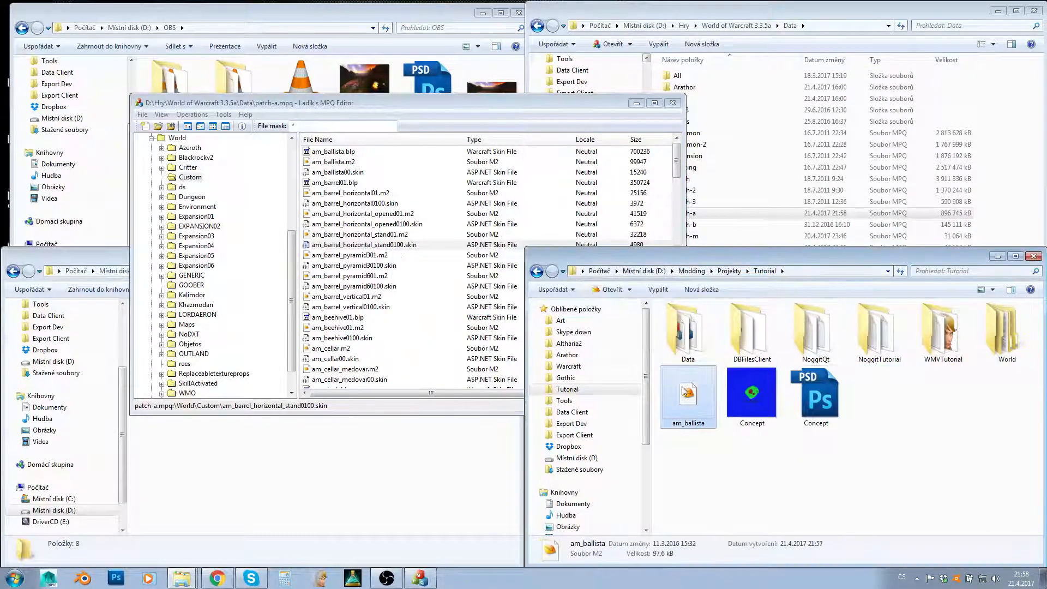
{"action": "left_click", "coordinate": [637, 104]}
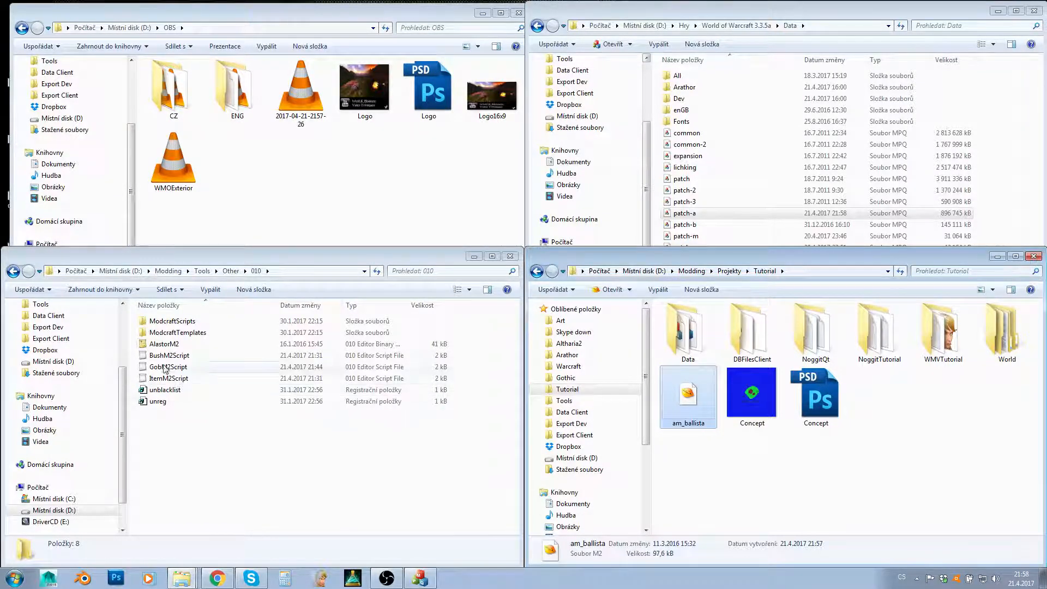
- Look over the AlastorM2 template and the BushM2Script, GobM2Script and ItemM2Script files in the 010 folder
{"action": "left_click", "coordinate": [210, 345]}
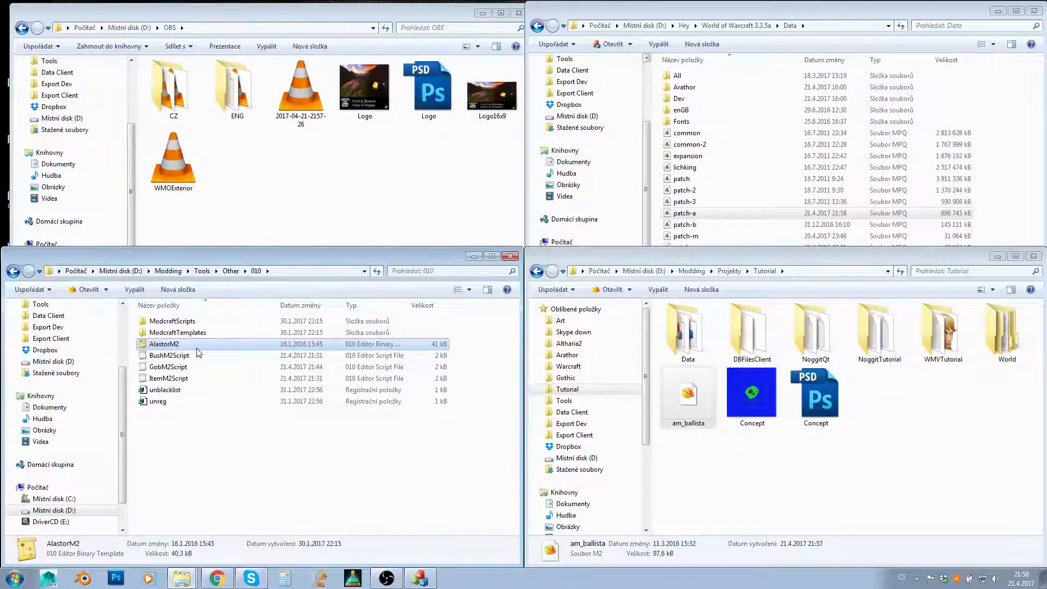
{"action": "left_click", "coordinate": [168, 356]}
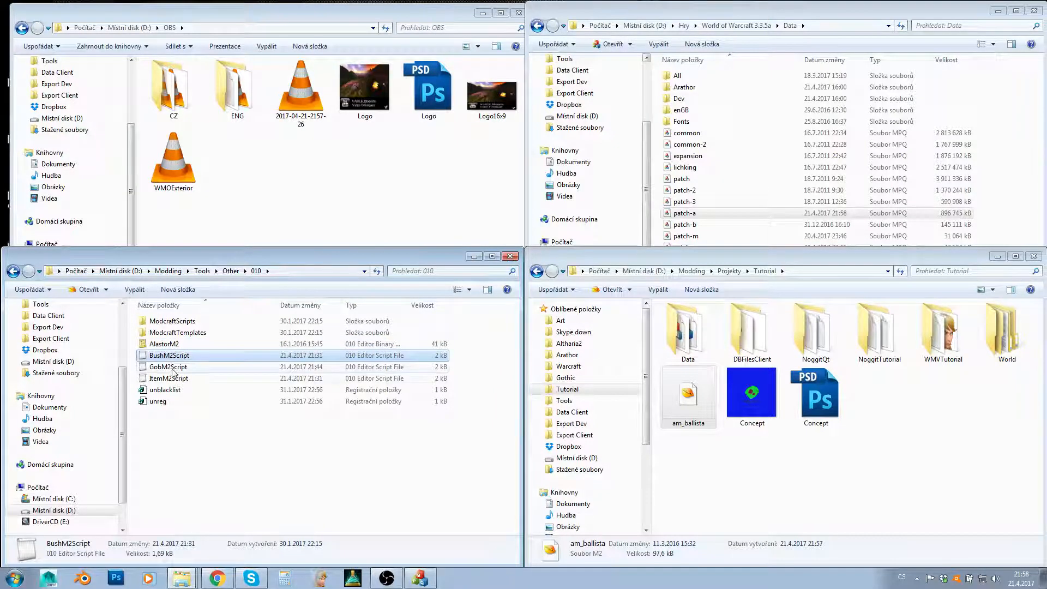
{"action": "left_click", "coordinate": [170, 367]}
{"action": "left_click", "coordinate": [170, 378], "text": "shift"}
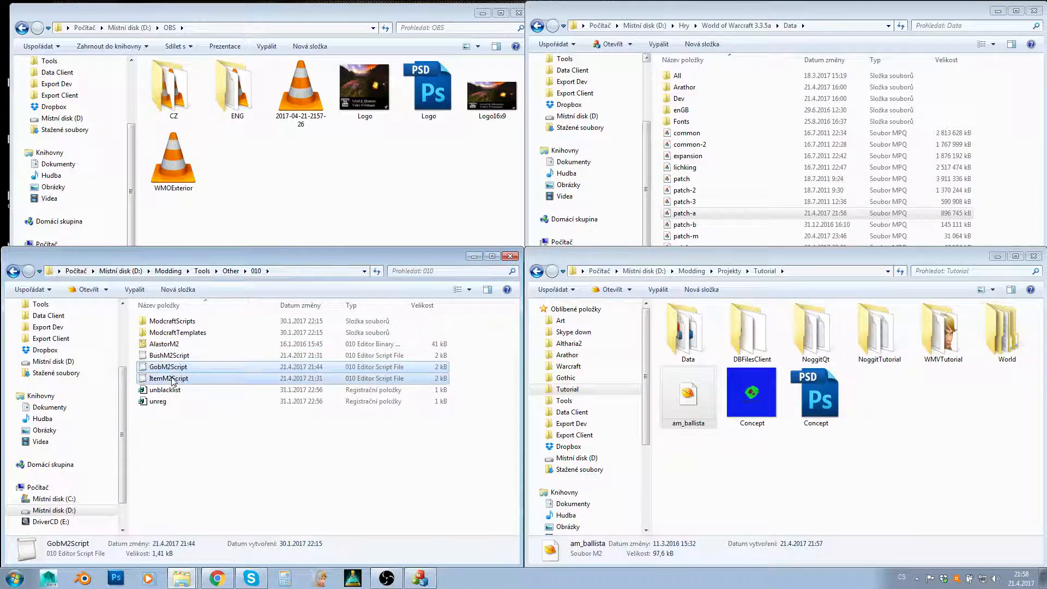
{"action": "left_click", "coordinate": [155, 357]}
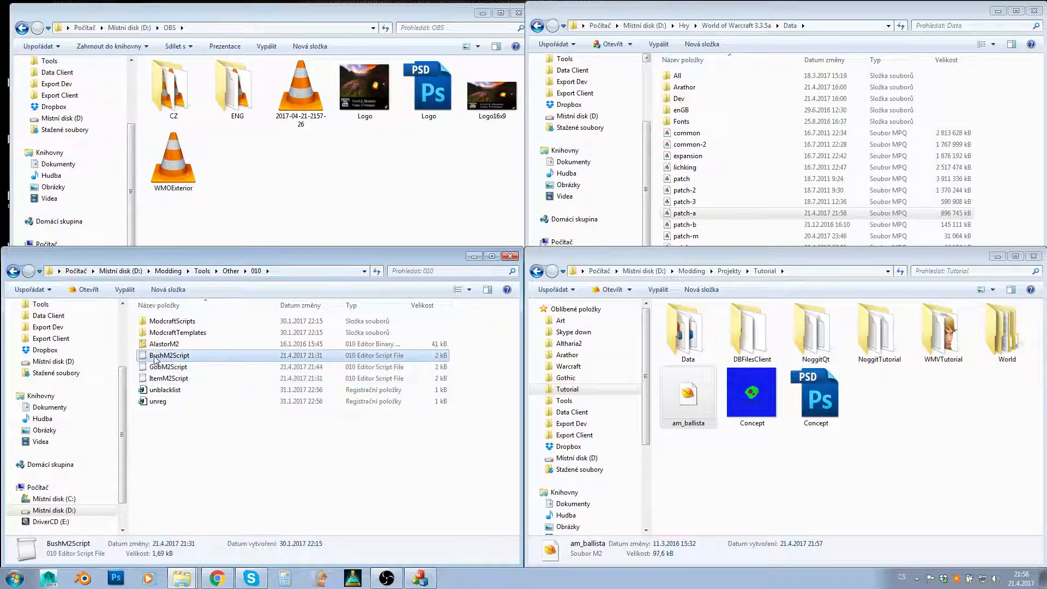
{"action": "left_click", "coordinate": [161, 368], "text": "shift"}
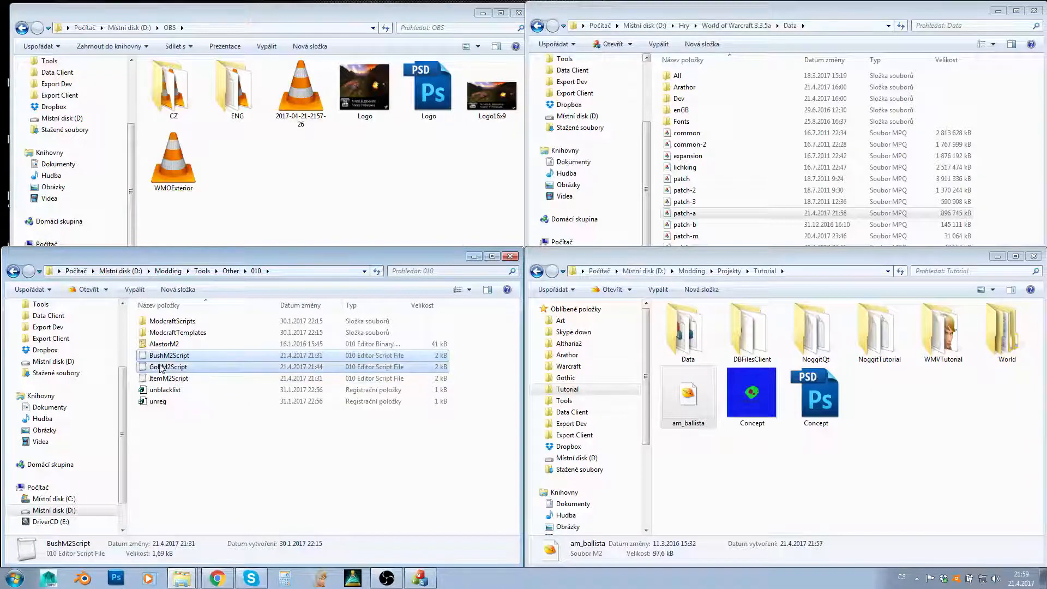
{"action": "left_click", "coordinate": [163, 378], "text": "shift"}
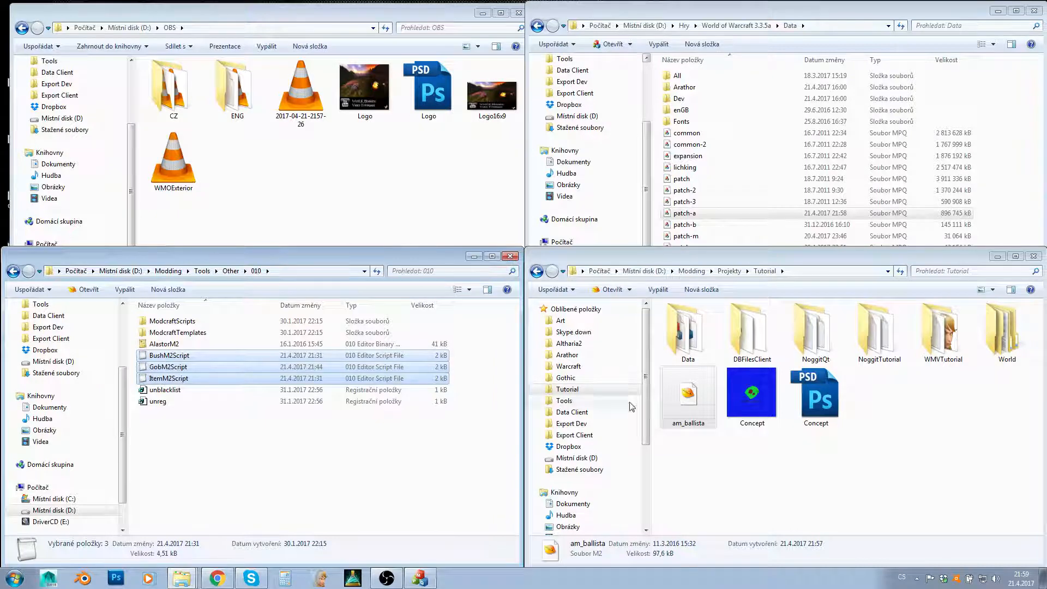
- Open am_ballista.m2 from the Tutorial folder in 010 Editor, run the AlastorM2 template on it and expand the M2_file structure
{"action": "double_click", "coordinate": [688, 394]}
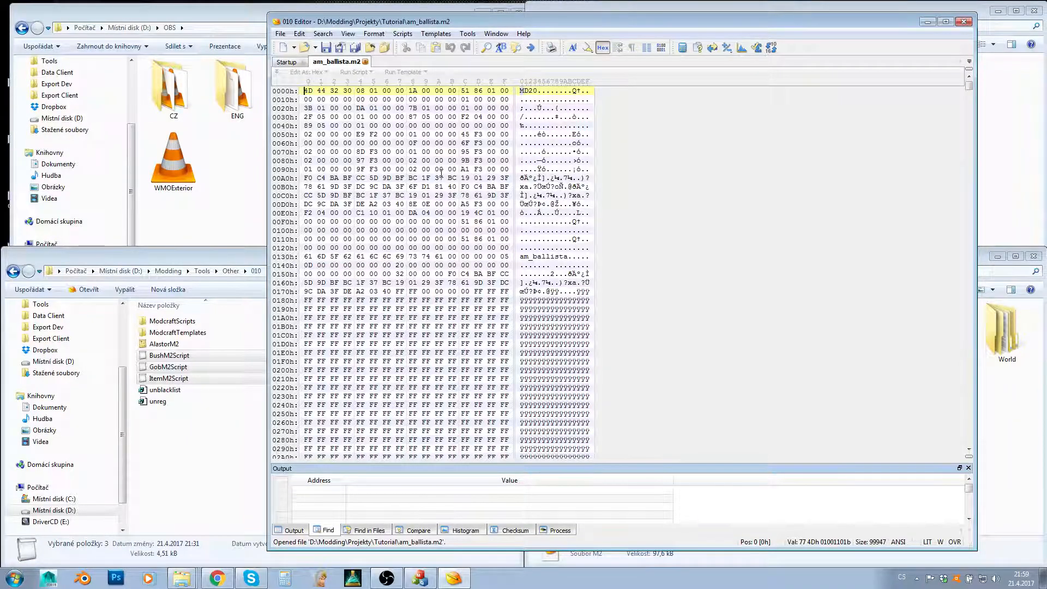
{"action": "mouse_move", "coordinate": [970, 86]}
{"action": "left_mouse_down"}
{"action": "mouse_move", "coordinate": [955, 402]}
{"action": "mouse_move", "coordinate": [952, 87]}
{"action": "left_mouse_up"}
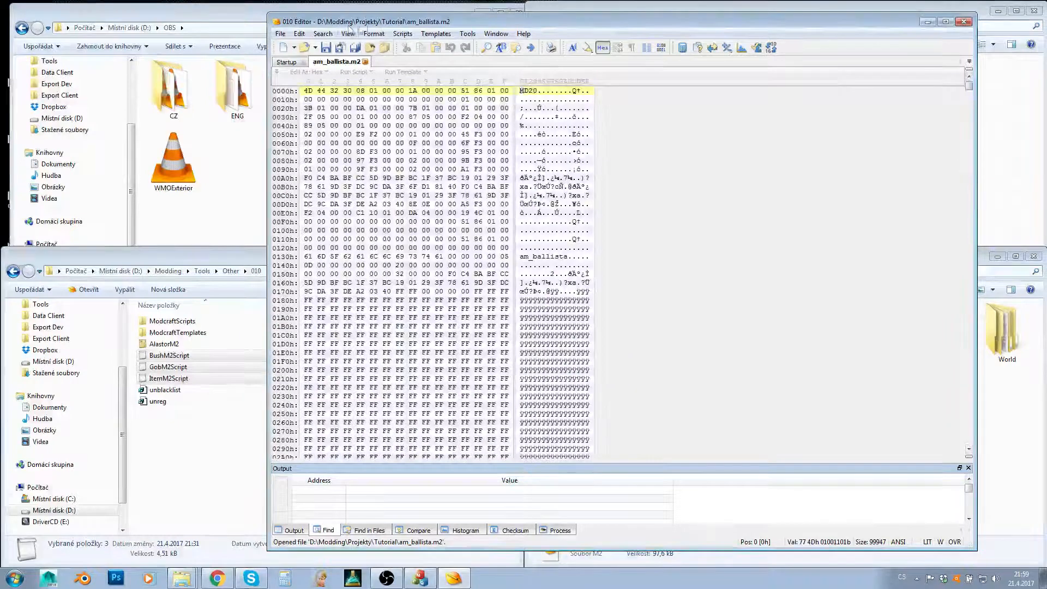
{"action": "left_click", "coordinate": [423, 35]}
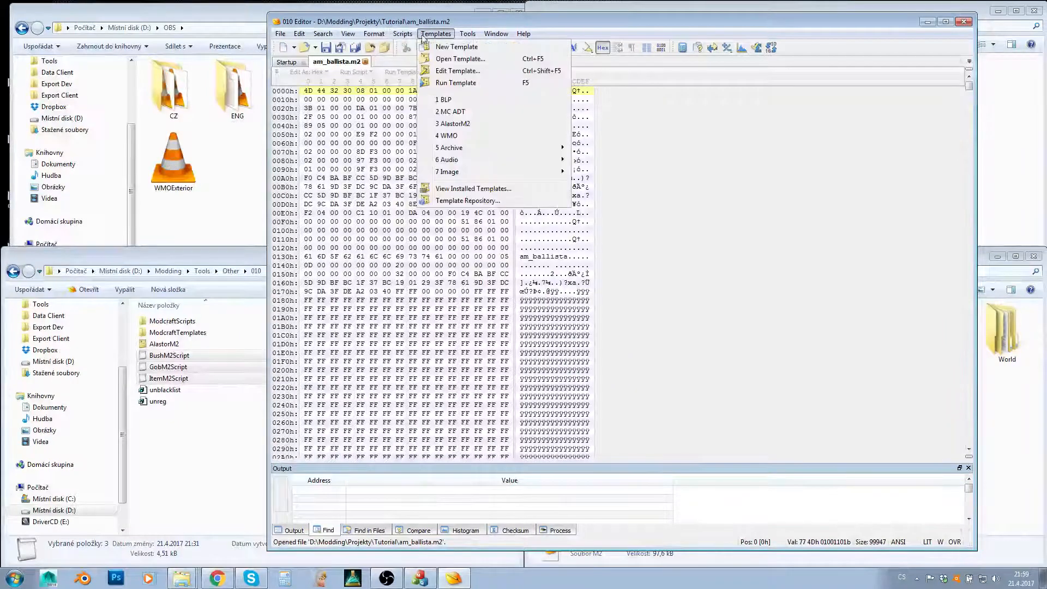
{"action": "left_click", "coordinate": [457, 124]}
{"action": "left_click", "coordinate": [279, 163]}
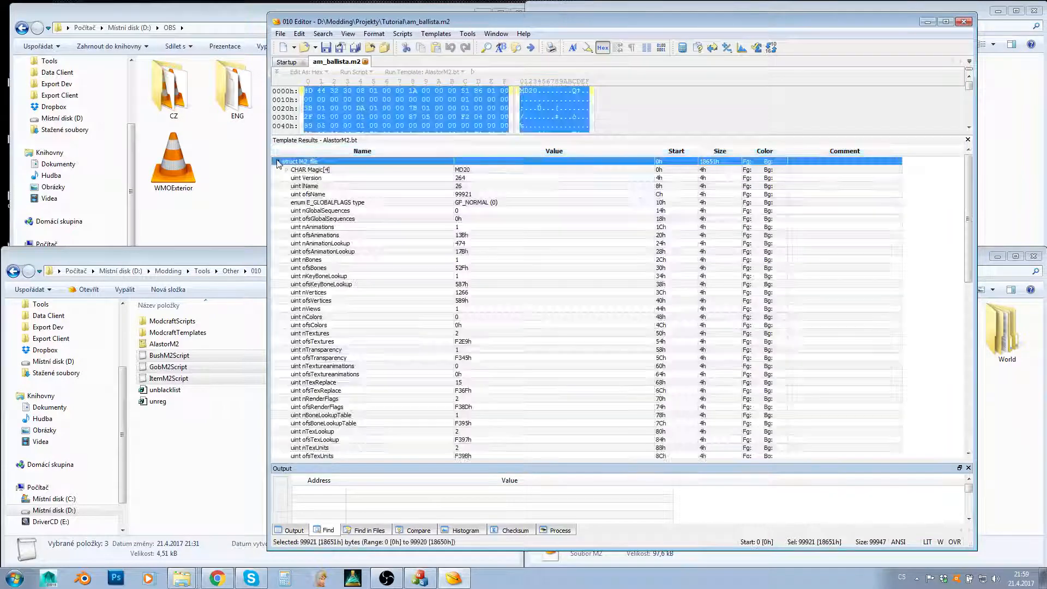
- Examine the M2_file fields in the template results, from the animation and bone entries down to the bounding normals structure
{"action": "left_click", "coordinate": [450, 228]}
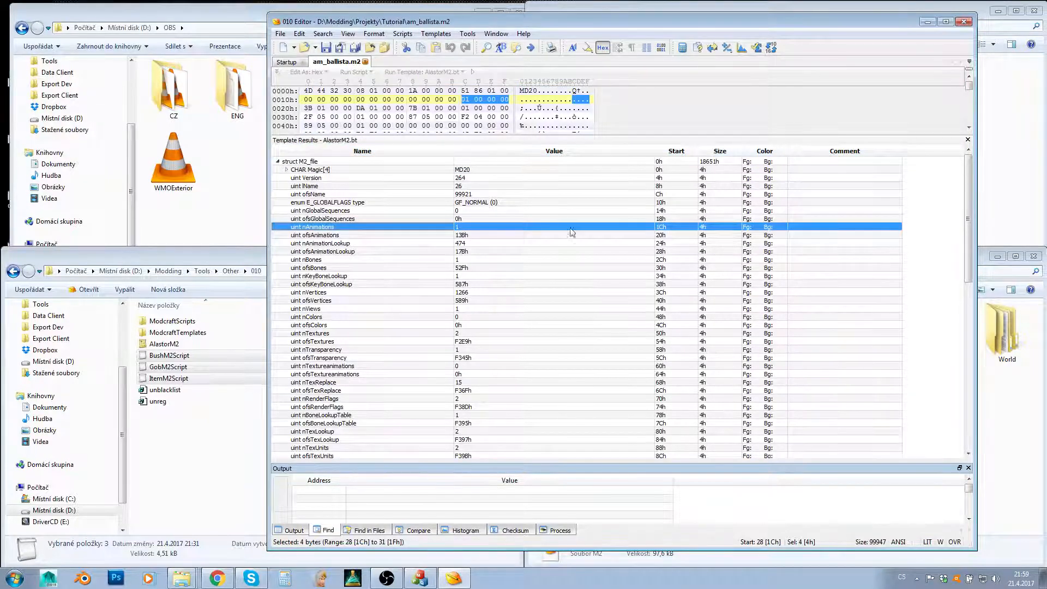
{"action": "key", "text": "Down"}
{"action": "key", "text": "Down"}
{"action": "key", "text": "Down"}
{"action": "key", "text": "Down"}
{"action": "key", "text": "Down"}
{"action": "key", "text": "Down"}
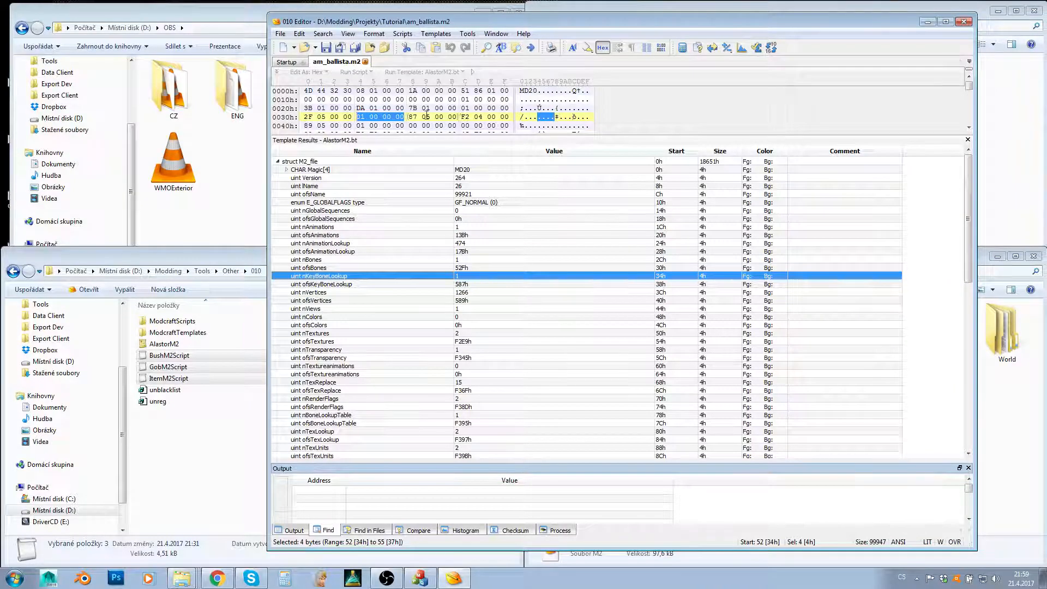
{"action": "left_click", "coordinate": [391, 351]}
{"action": "key", "text": "Down"}
{"action": "key", "text": "Down"}
{"action": "key", "text": "Down"}
{"action": "key", "text": "Down"}
{"action": "key", "text": "Down"}
{"action": "key", "text": "Down"}
{"action": "key", "text": "Down"}
{"action": "key", "text": "Down"}
{"action": "key", "text": "Down"}
{"action": "key", "text": "Down"}
{"action": "key", "text": "Down"}
{"action": "key", "text": "Down"}
{"action": "key", "text": "Down"}
{"action": "key", "text": "Down"}
{"action": "key", "text": "Down"}
{"action": "key", "text": "Down"}
{"action": "key", "text": "Down"}
{"action": "key", "text": "Down"}
{"action": "key", "text": "Down"}
{"action": "key", "text": "Down"}
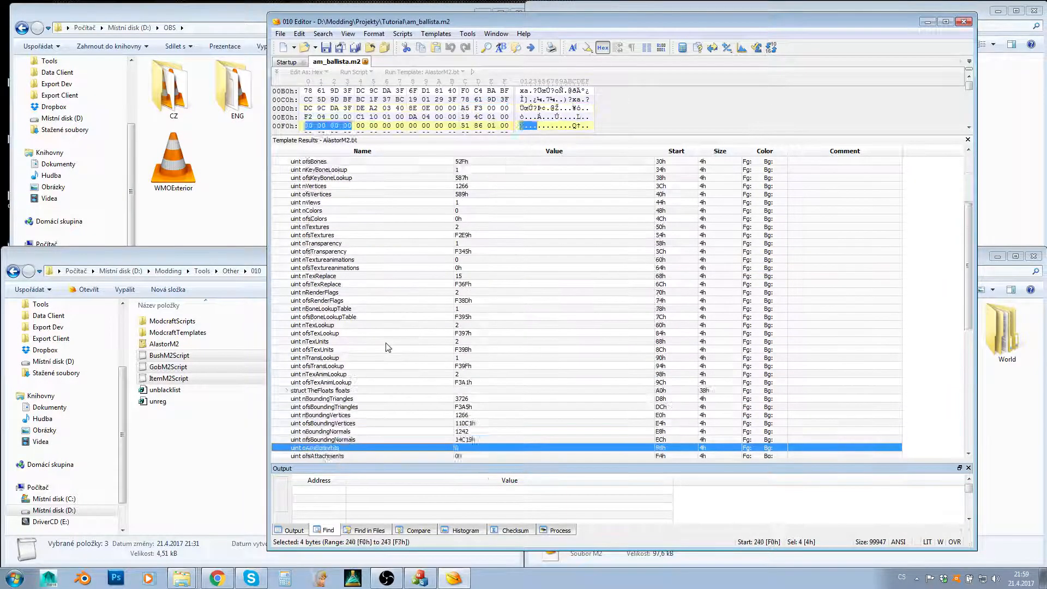
{"action": "key", "text": "Down"}
{"action": "key", "text": "Down"}
{"action": "key", "text": "Down"}
{"action": "key", "text": "Down"}
{"action": "key", "text": "Down"}
{"action": "key", "text": "Down"}
{"action": "key", "text": "Down"}
{"action": "key", "text": "Down"}
{"action": "key", "text": "Down"}
{"action": "key", "text": "Down"}
{"action": "key", "text": "Down"}
{"action": "key", "text": "Down"}
{"action": "key", "text": "Down"}
{"action": "key", "text": "Down"}
{"action": "key", "text": "Down"}
{"action": "key", "text": "Down"}
{"action": "key", "text": "Down"}
{"action": "key", "text": "Down"}
{"action": "key", "text": "Down"}
{"action": "key", "text": "Down"}
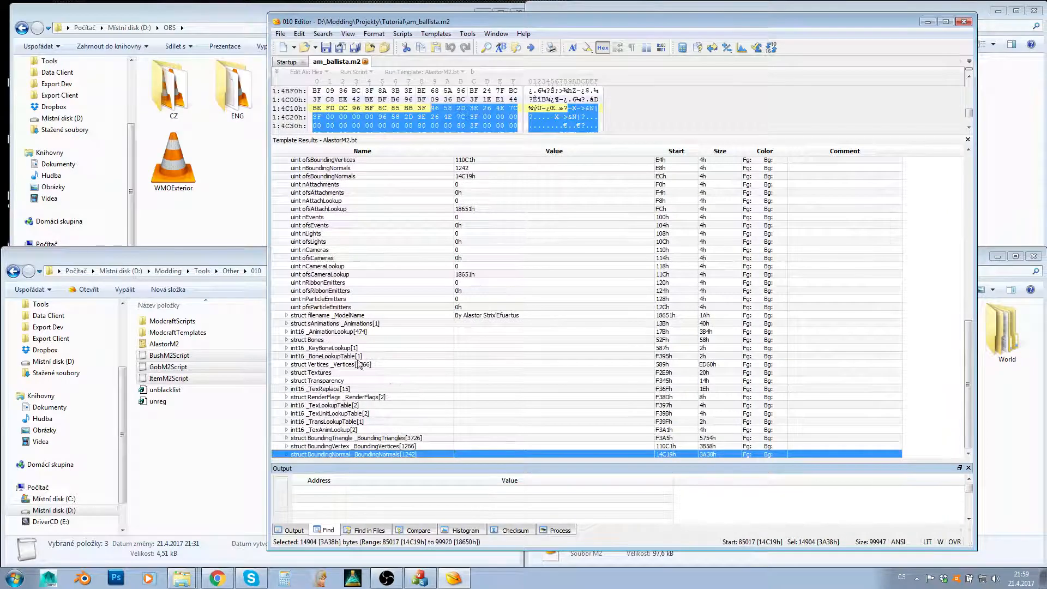
{"action": "key", "text": "Up"}
{"action": "key", "text": "Up"}
{"action": "key", "text": "Up"}
{"action": "key", "text": "Up"}
{"action": "key", "text": "Up"}
{"action": "key", "text": "Up"}
{"action": "key", "text": "Up"}
{"action": "key", "text": "Up"}
{"action": "key", "text": "Up"}
{"action": "key", "text": "Up"}
{"action": "key", "text": "Up"}
{"action": "key", "text": "Up"}
{"action": "key", "text": "Up"}
{"action": "key", "text": "Up"}
{"action": "key", "text": "Up"}
{"action": "key", "text": "Up"}
{"action": "key", "text": "Up"}
{"action": "key", "text": "Up"}
{"action": "key", "text": "Up"}
{"action": "key", "text": "Up"}
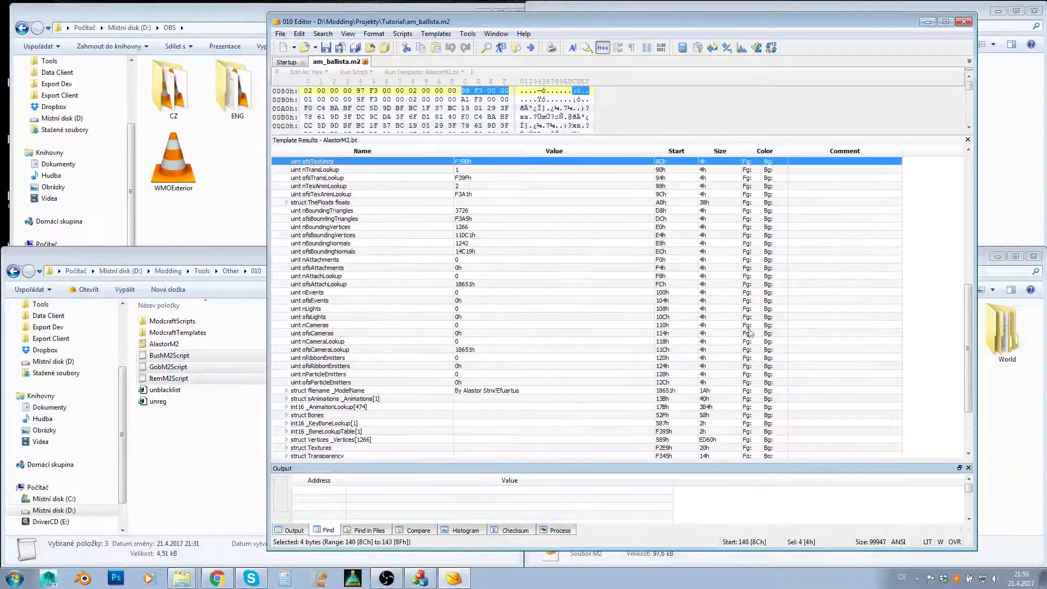
{"action": "key", "text": "Up"}
{"action": "key", "text": "Up"}
{"action": "key", "text": "Up"}
{"action": "key", "text": "Up"}
{"action": "key", "text": "Up"}
{"action": "key", "text": "Up"}
{"action": "key", "text": "Up"}
{"action": "key", "text": "Up"}
{"action": "key", "text": "Up"}
{"action": "key", "text": "Up"}
{"action": "key", "text": "Up"}
{"action": "key", "text": "Up"}
{"action": "key", "text": "Up"}
{"action": "key", "text": "Up"}
{"action": "key", "text": "Up"}
{"action": "key", "text": "Up"}
{"action": "key", "text": "Up"}
{"action": "key", "text": "Up"}
{"action": "key", "text": "Up"}
{"action": "key", "text": "Up"}
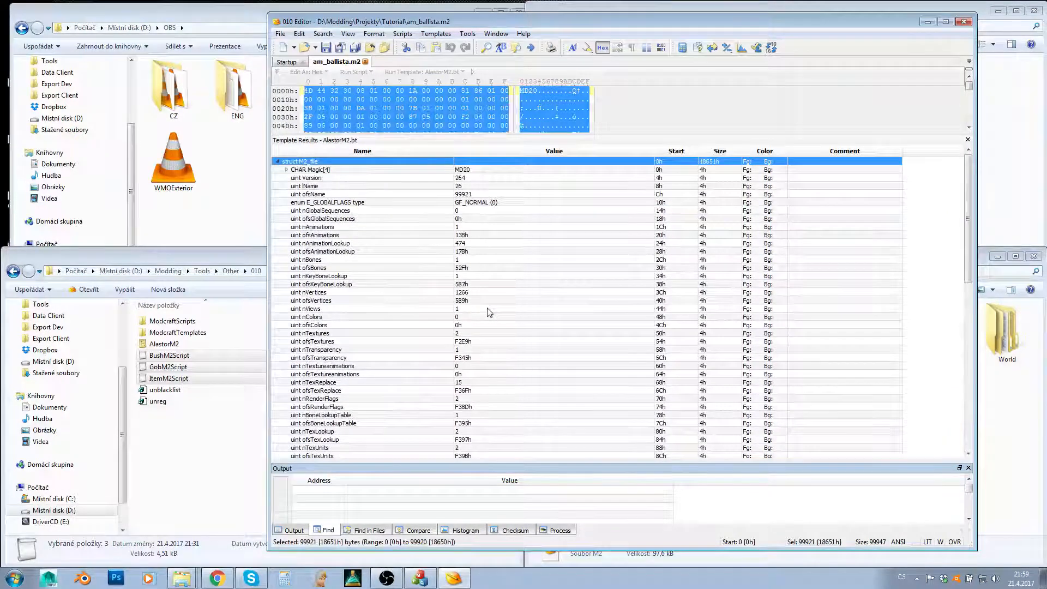
{"action": "left_click", "coordinate": [375, 300]}
{"action": "key", "text": "Down"}
{"action": "key", "text": "Down"}
{"action": "key", "text": "Down"}
{"action": "key", "text": "Down"}
{"action": "key", "text": "Down"}
{"action": "key", "text": "Down"}
{"action": "key", "text": "Down"}
{"action": "key", "text": "Down"}
{"action": "key", "text": "Down"}
{"action": "key", "text": "Down"}
{"action": "key", "text": "Down"}
{"action": "key", "text": "Down"}
{"action": "key", "text": "Down"}
{"action": "key", "text": "Down"}
{"action": "key", "text": "Down"}
{"action": "key", "text": "Down"}
{"action": "key", "text": "Down"}
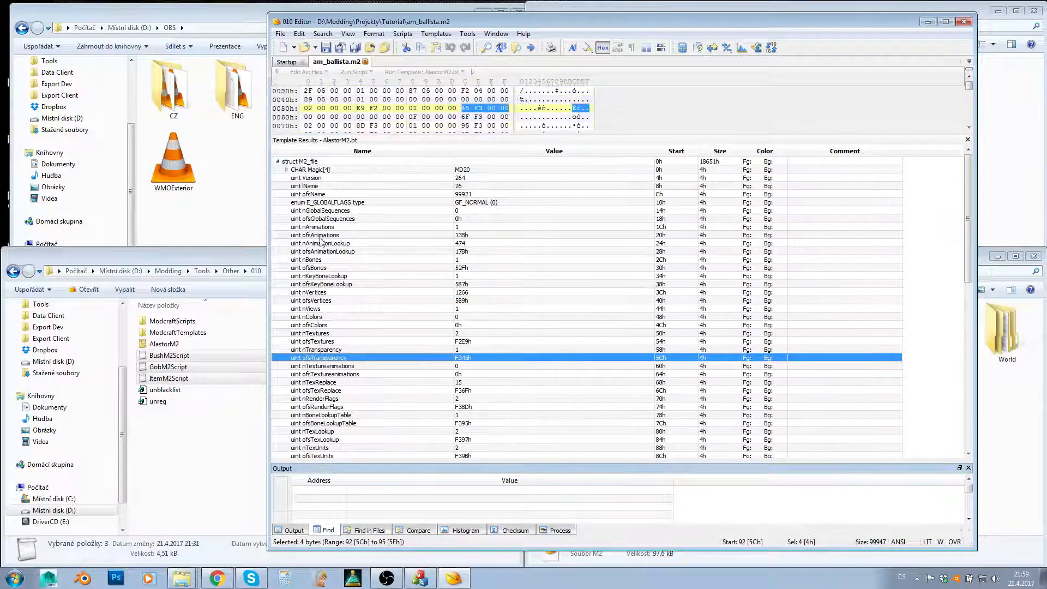
{"action": "key", "text": "Down"}
{"action": "key", "text": "Down"}
{"action": "key", "text": "Down"}
{"action": "key", "text": "Down"}
{"action": "key", "text": "Down"}
{"action": "key", "text": "Down"}
{"action": "key", "text": "Down"}
{"action": "key", "text": "Down"}
{"action": "key", "text": "Down"}
{"action": "key", "text": "Down"}
{"action": "key", "text": "Down"}
{"action": "key", "text": "Down"}
{"action": "key", "text": "Down"}
{"action": "key", "text": "Down"}
{"action": "key", "text": "Down"}
{"action": "key", "text": "Down"}
{"action": "key", "text": "Down"}
{"action": "key", "text": "Down"}
{"action": "key", "text": "Down"}
{"action": "key", "text": "Down"}
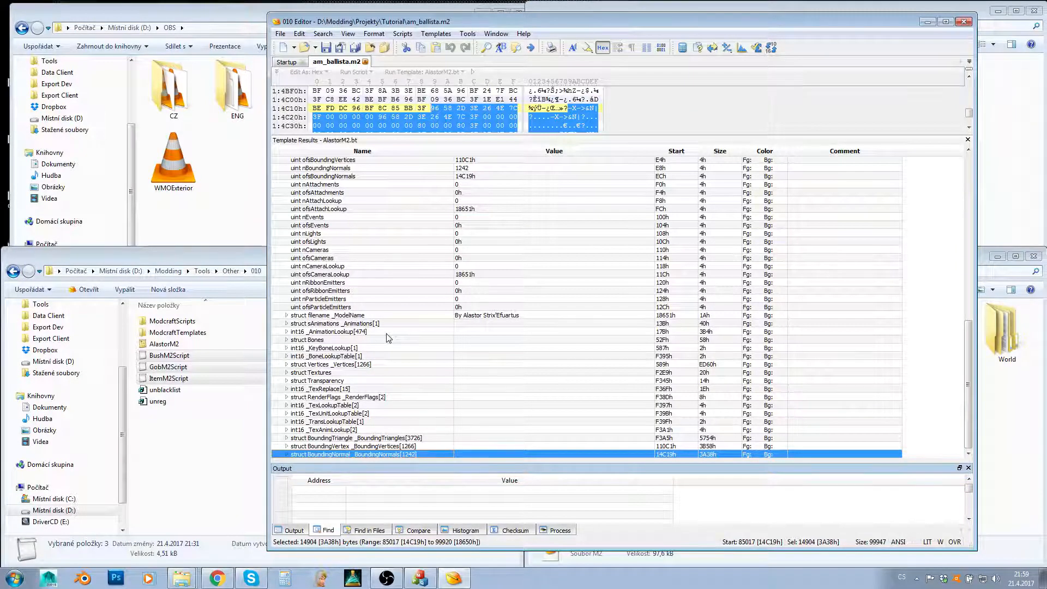
- Inspect the Animations structure and the contents of the Transparency structure in the template results
{"action": "left_click", "coordinate": [372, 324]}
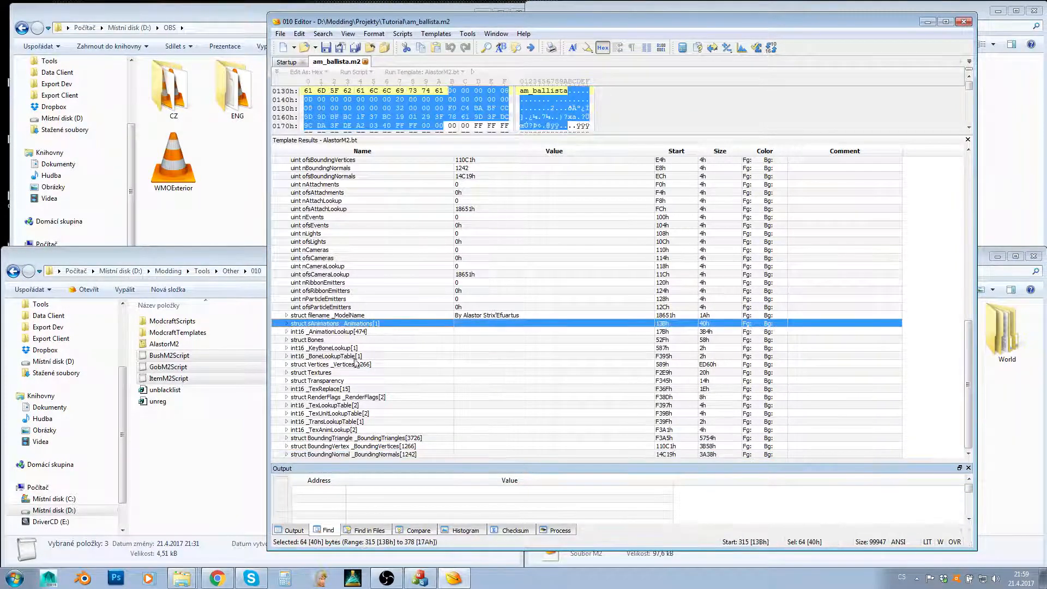
{"action": "left_click", "coordinate": [319, 380]}
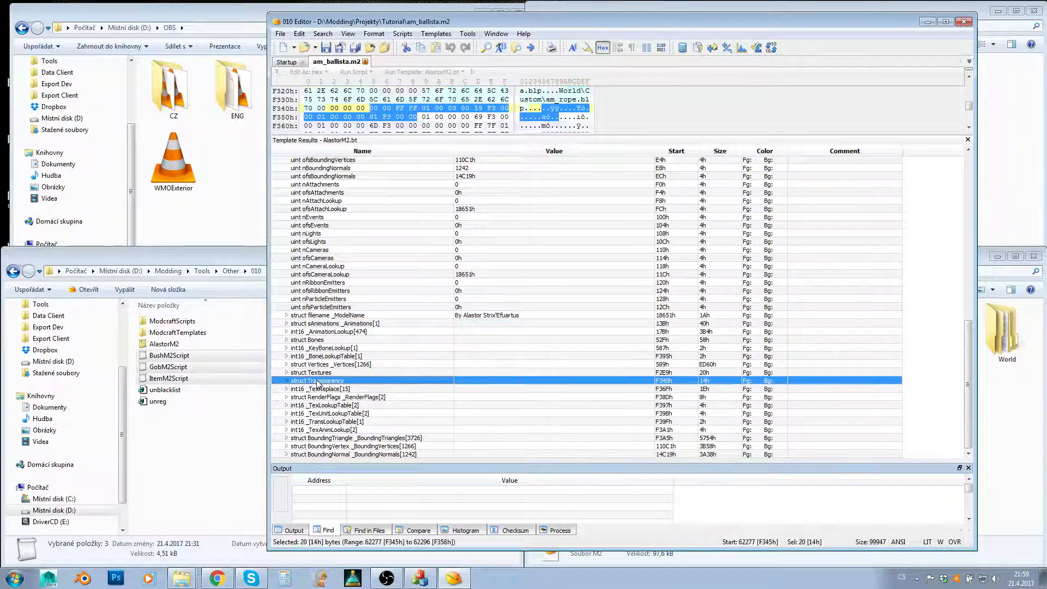
{"action": "left_click", "coordinate": [286, 381]}
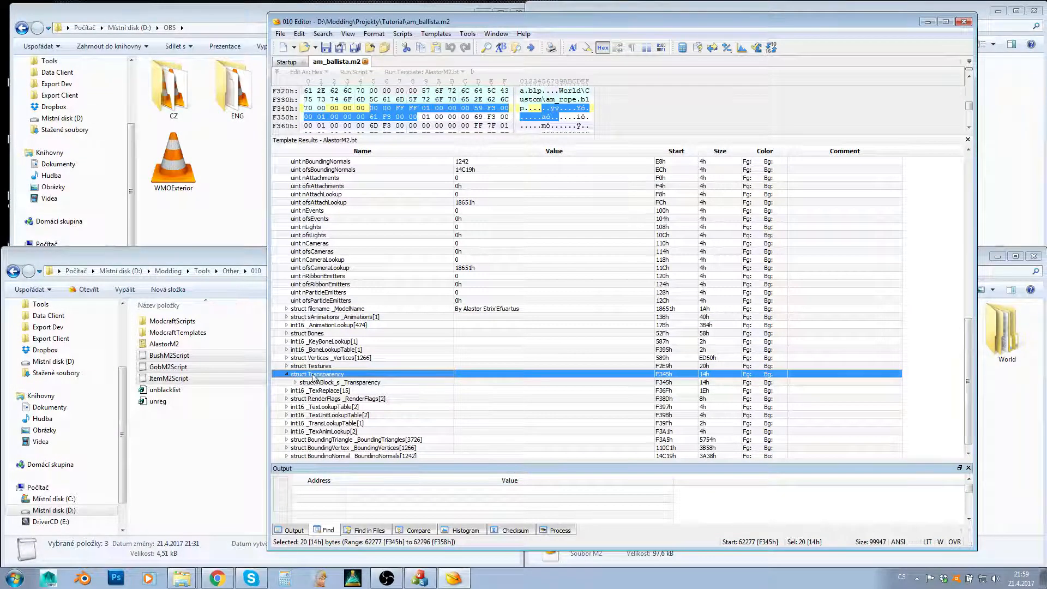
{"action": "left_click", "coordinate": [286, 374]}
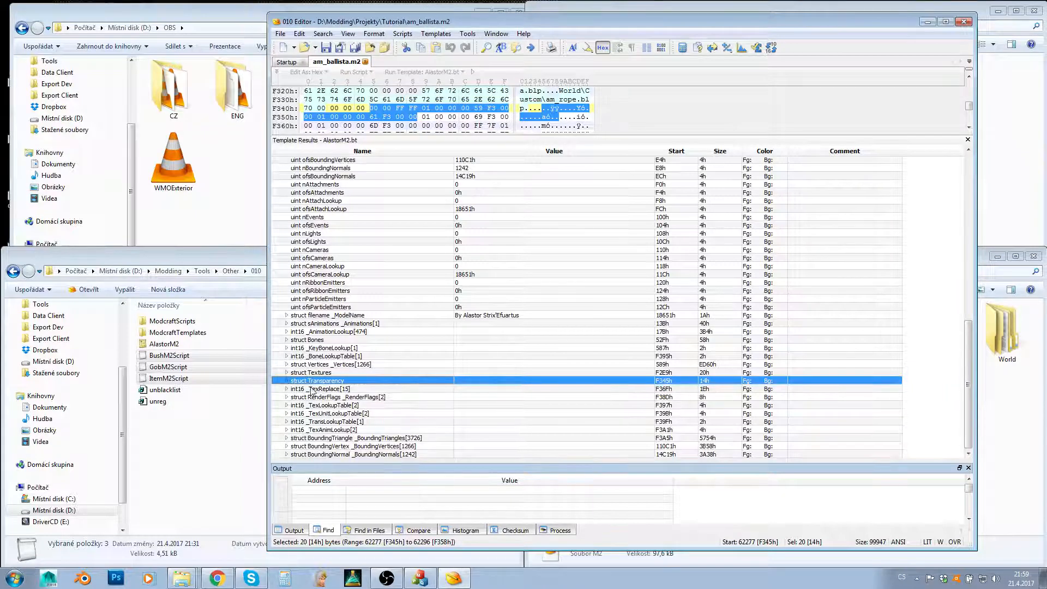
- Expand the Textures and RenderFlags structures to show the details of the first texture and both render flag entries
{"action": "left_click", "coordinate": [313, 374]}
{"action": "left_click", "coordinate": [286, 374]}
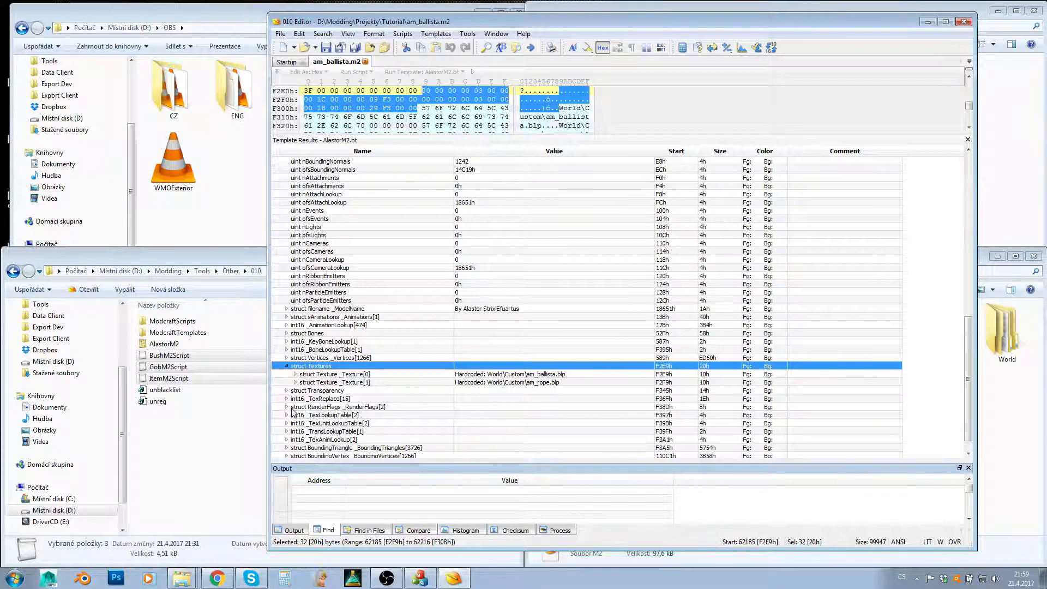
{"action": "left_click", "coordinate": [286, 407]}
{"action": "left_click", "coordinate": [295, 415]}
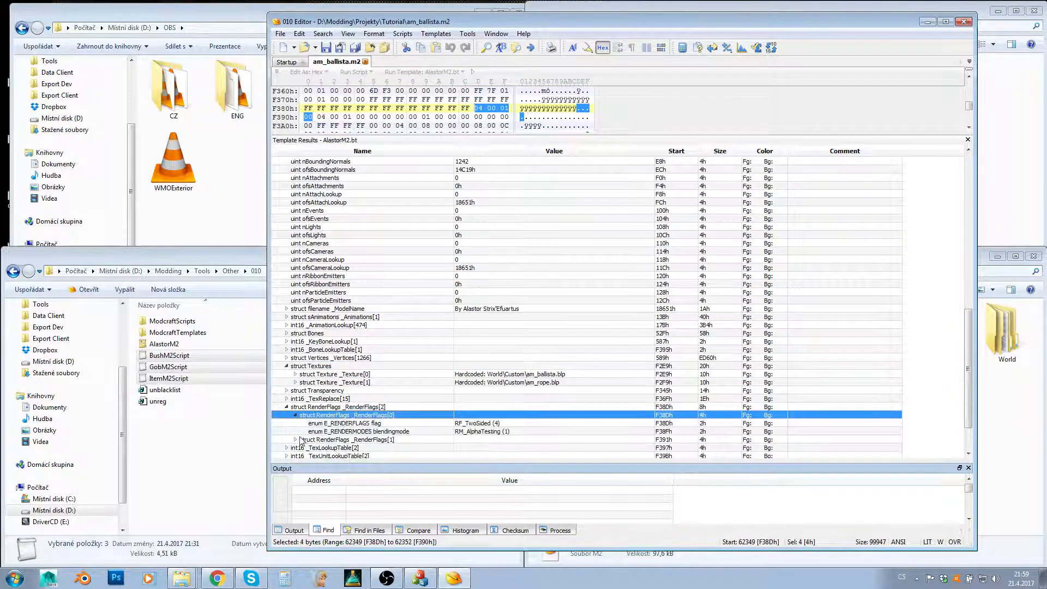
{"action": "left_click", "coordinate": [297, 439]}
{"action": "left_click", "coordinate": [297, 368]}
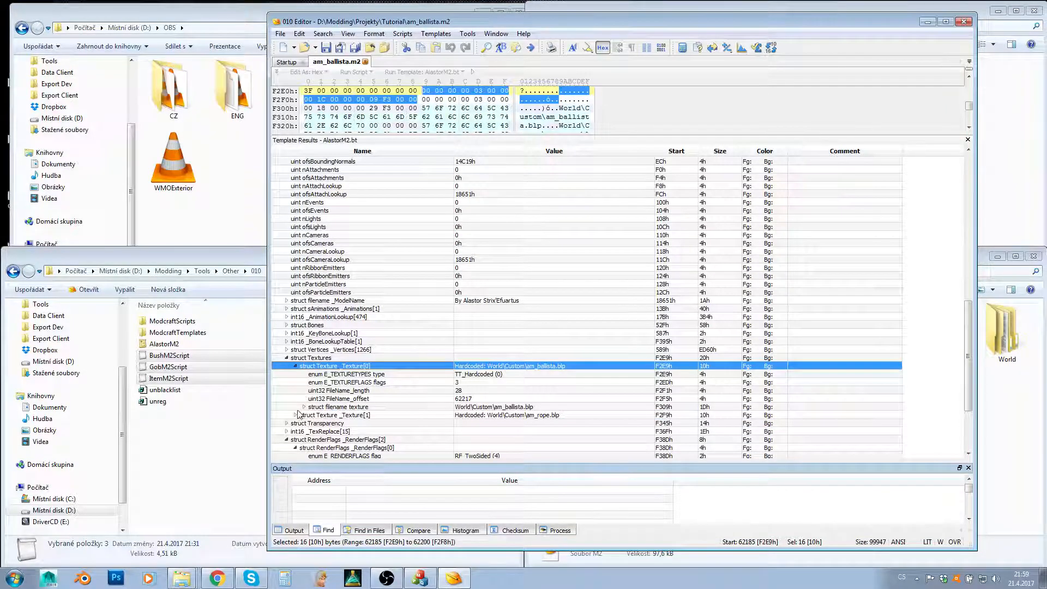
- Expand the second texture entry's details and select the first texture's type field
{"action": "left_click", "coordinate": [296, 415]}
{"action": "scroll", "coordinate": [331, 402], "scroll_direction": "down", "scroll_amount": 5}
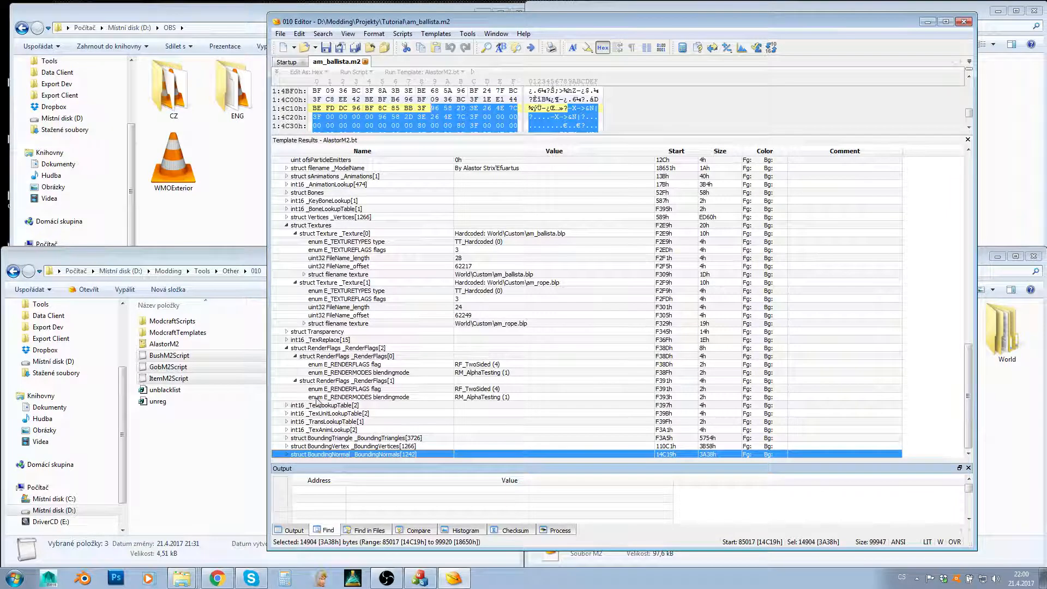
{"action": "left_click", "coordinate": [499, 244]}
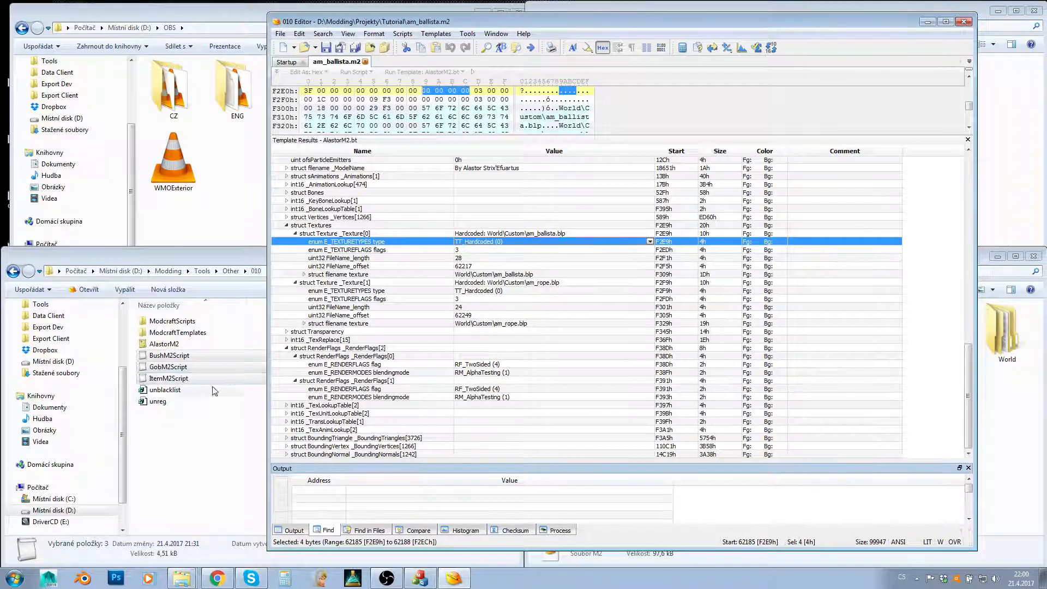
- Check GobM2Script in the 010 folder, am_ballista in the Tutorial folder, and the scripts available in 010 Editor
{"action": "left_click", "coordinate": [189, 366]}
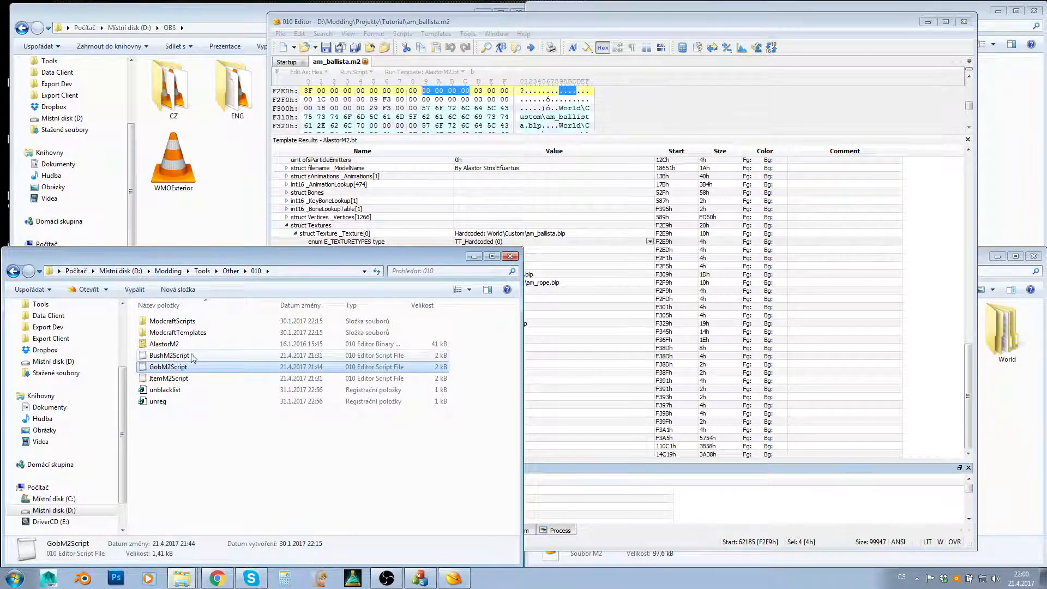
{"action": "left_click", "coordinate": [476, 28]}
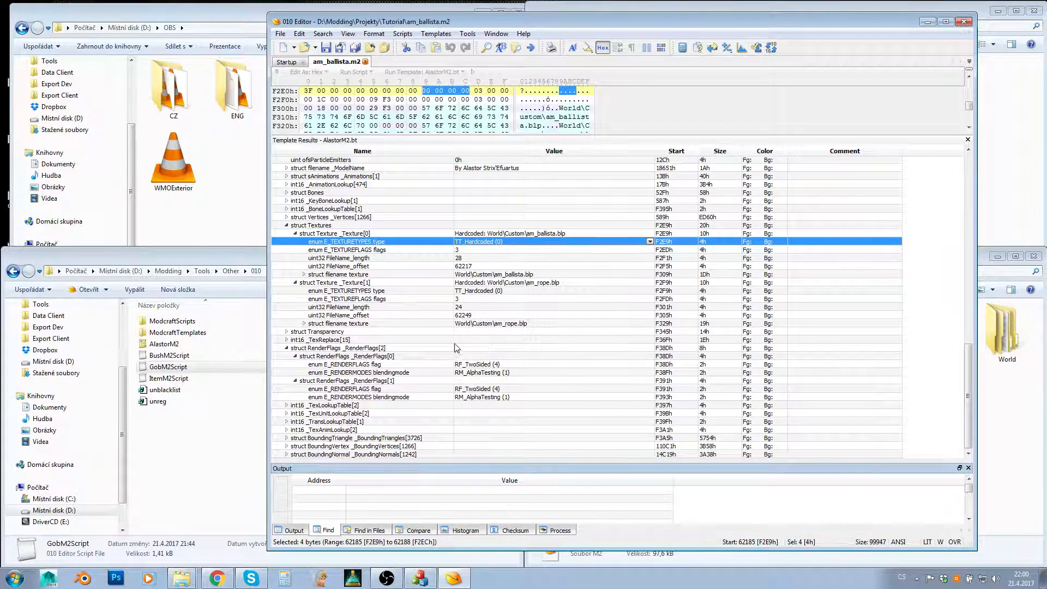
{"action": "left_click", "coordinate": [1040, 431]}
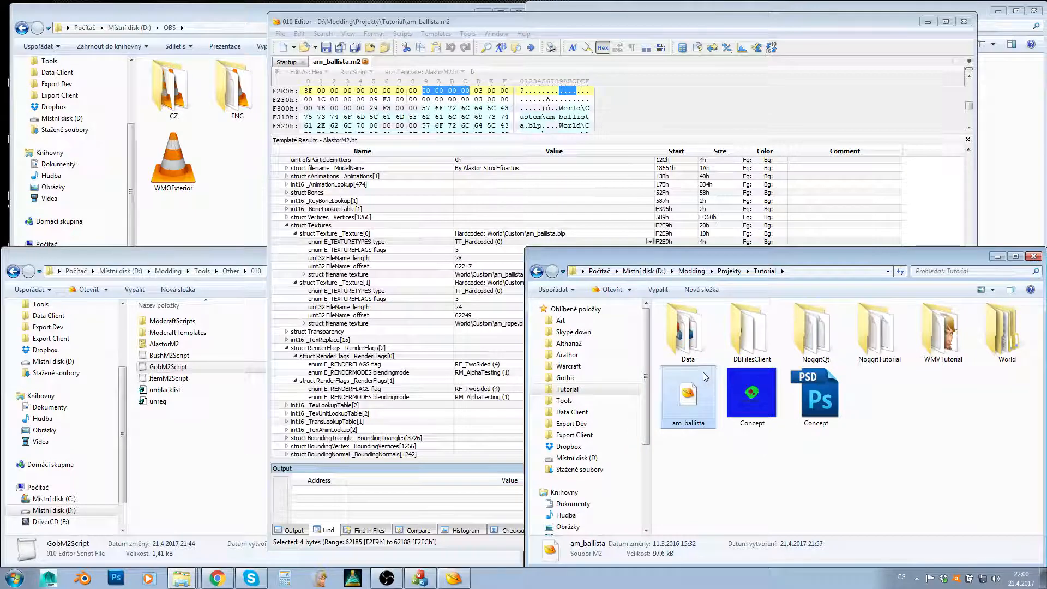
{"action": "left_click", "coordinate": [395, 23]}
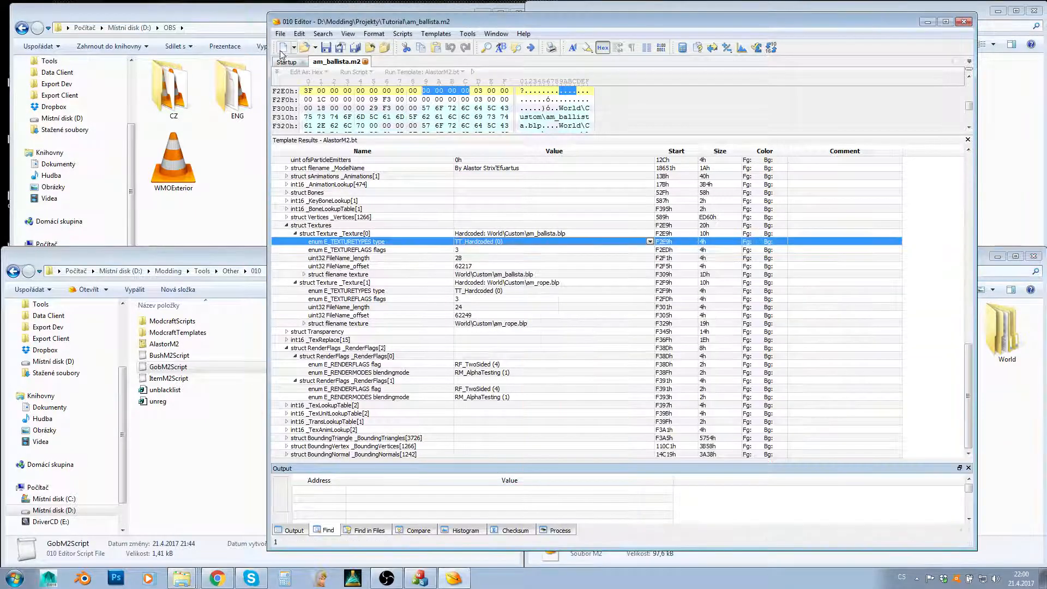
{"action": "left_click", "coordinate": [403, 34]}
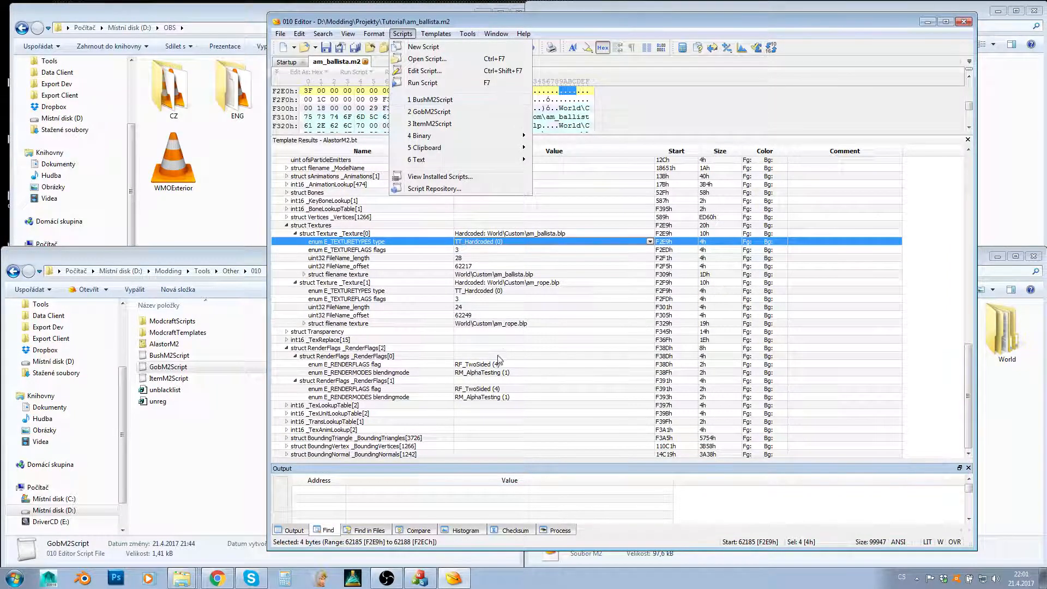
- Review the available render flags and blending modes of the first RenderFlags entry, choosing RM_AlphaTesting (1) and RF_TwoSided (4)
{"action": "left_click", "coordinate": [464, 366]}
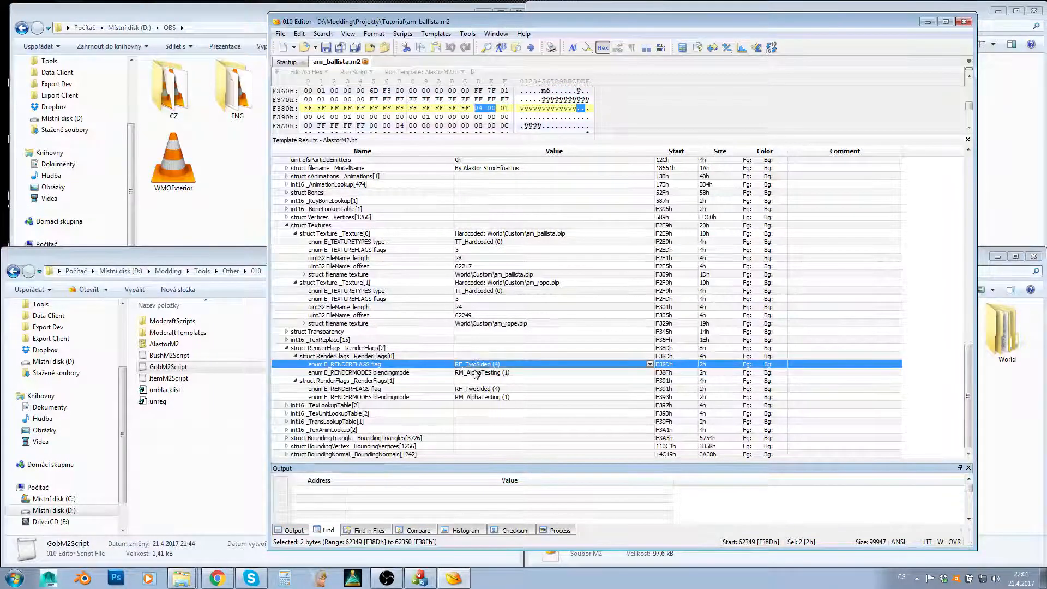
{"action": "left_click", "coordinate": [507, 373]}
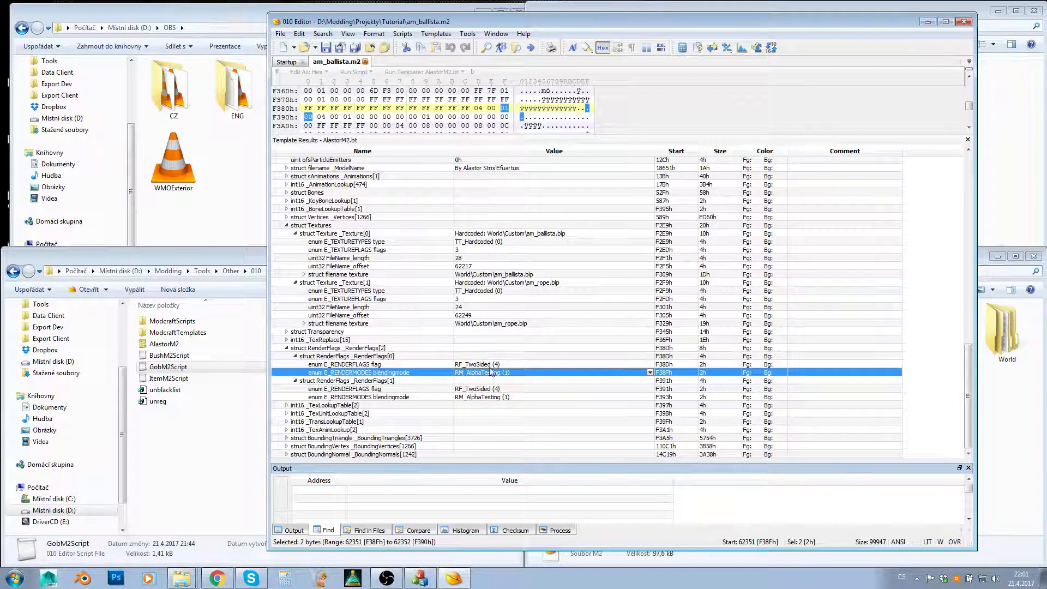
{"action": "left_click", "coordinate": [496, 365]}
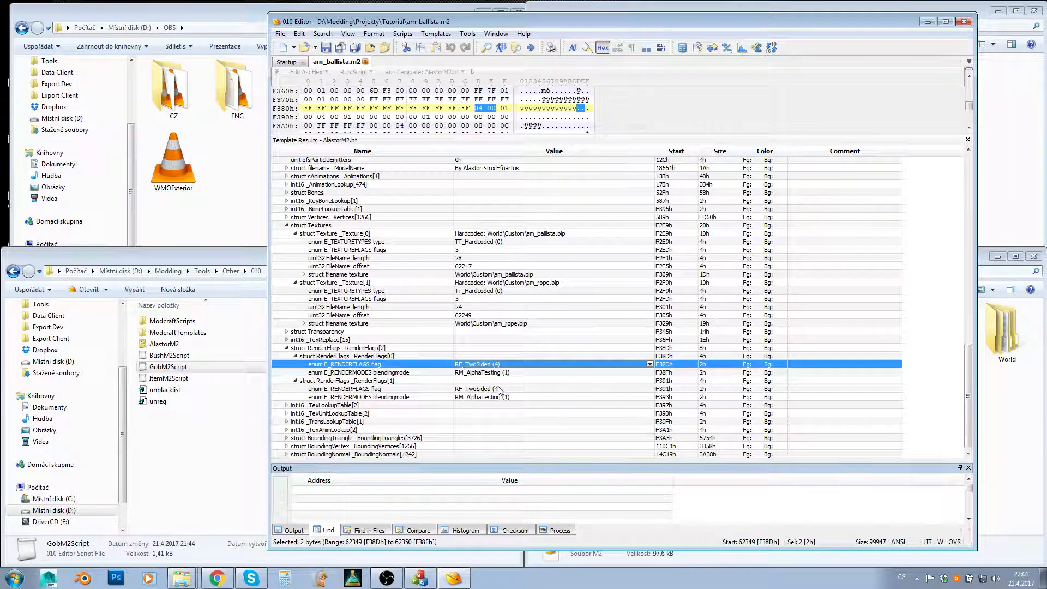
{"action": "left_click", "coordinate": [470, 375]}
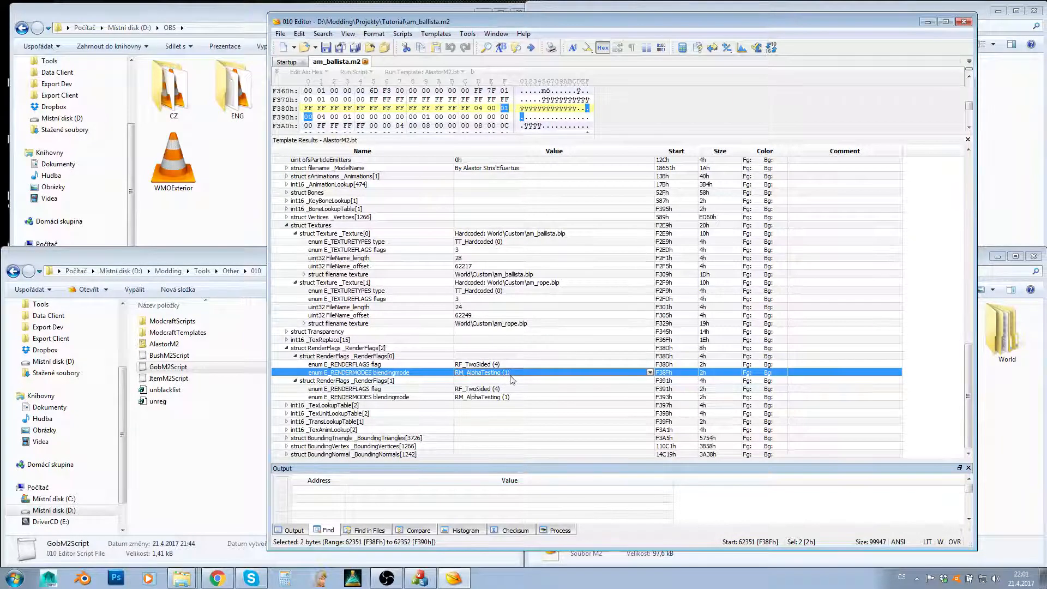
{"action": "left_click", "coordinate": [649, 373]}
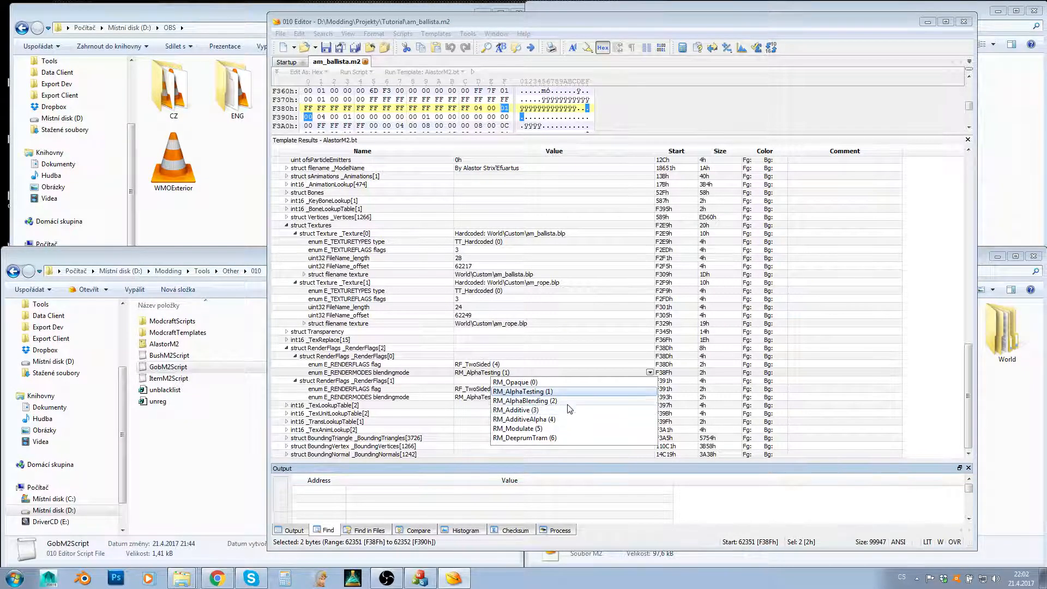
{"action": "left_click", "coordinate": [532, 391]}
{"action": "left_click", "coordinate": [479, 364]}
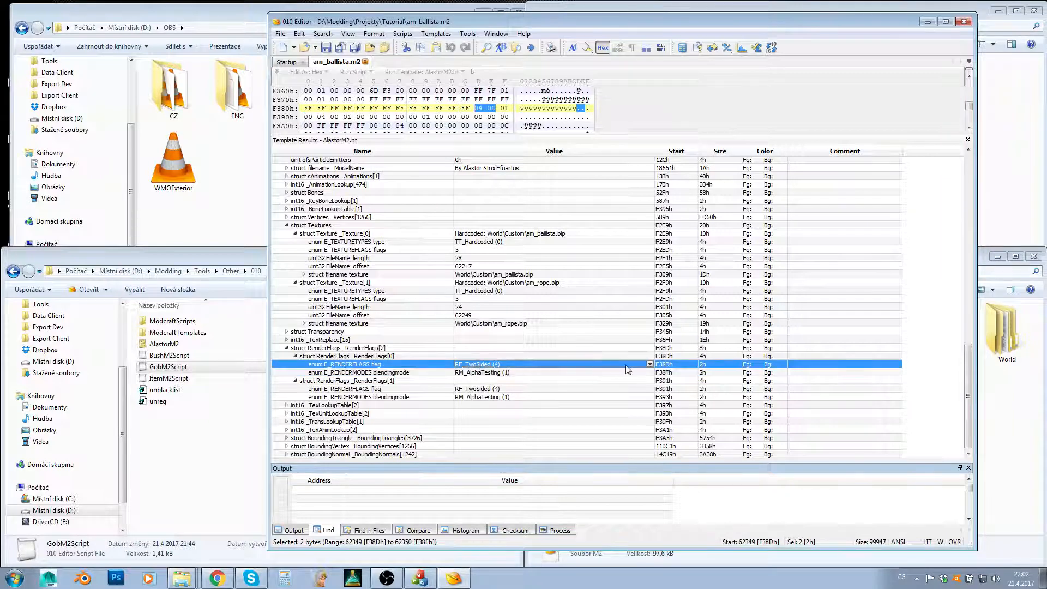
{"action": "left_click", "coordinate": [650, 363]}
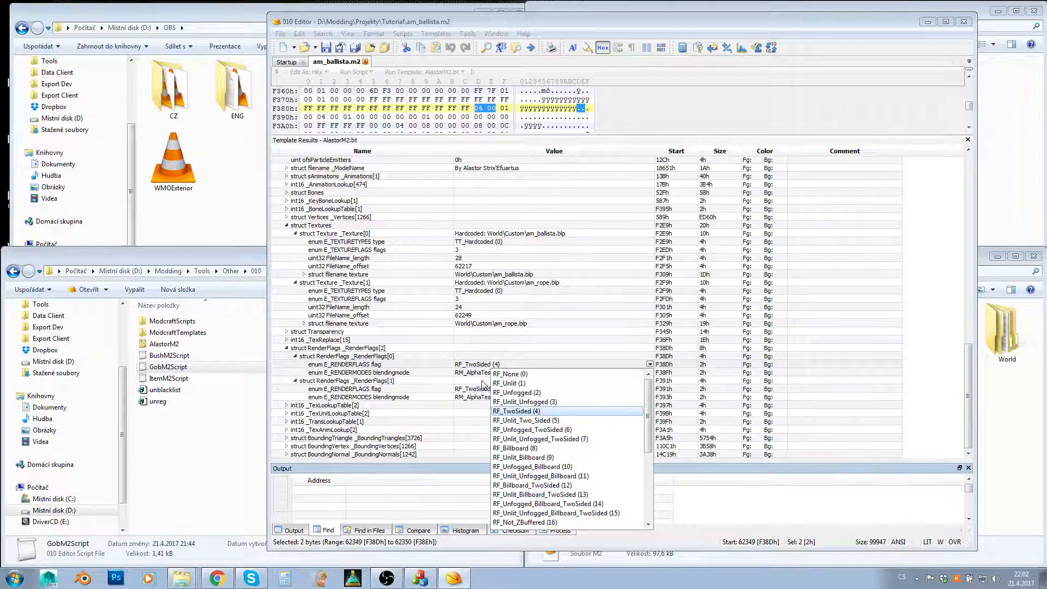
{"action": "left_click", "coordinate": [511, 411]}
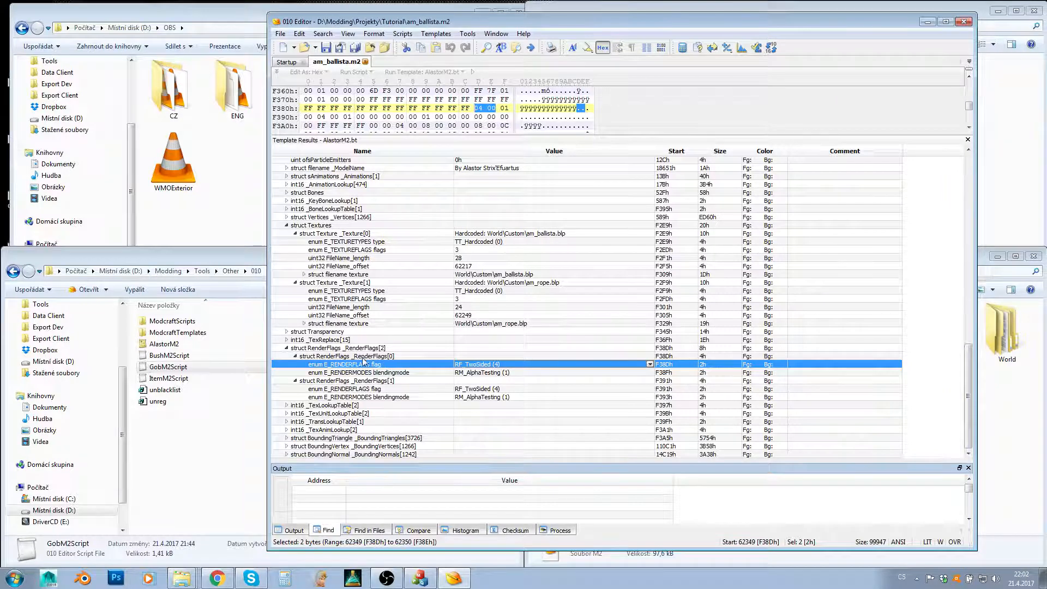
- Examine the Textures structure, including the second texture's flags and the first texture's type and file name
{"action": "left_click", "coordinate": [345, 300]}
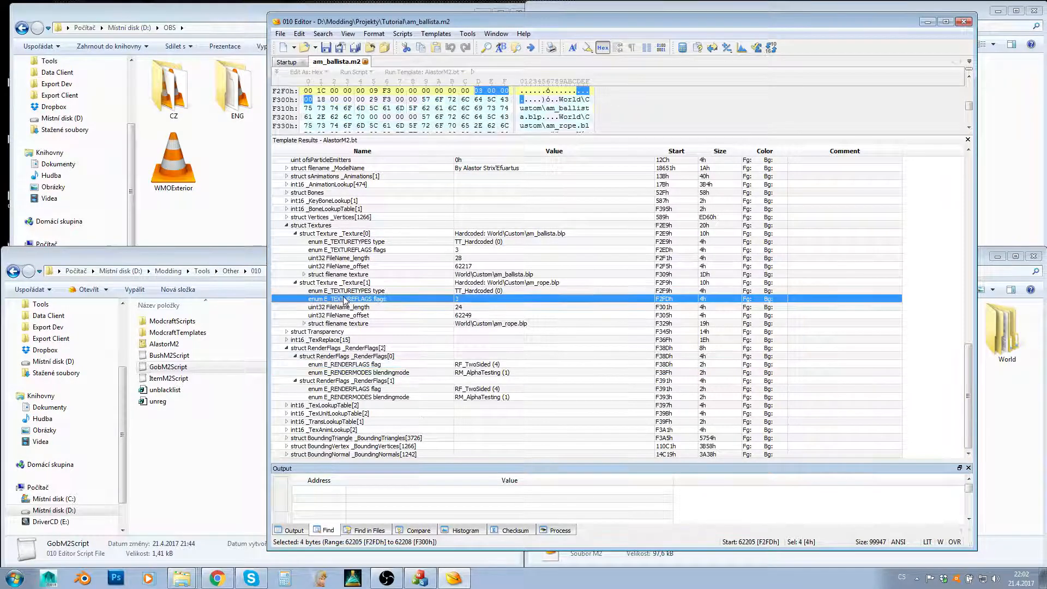
{"action": "left_click", "coordinate": [290, 226]}
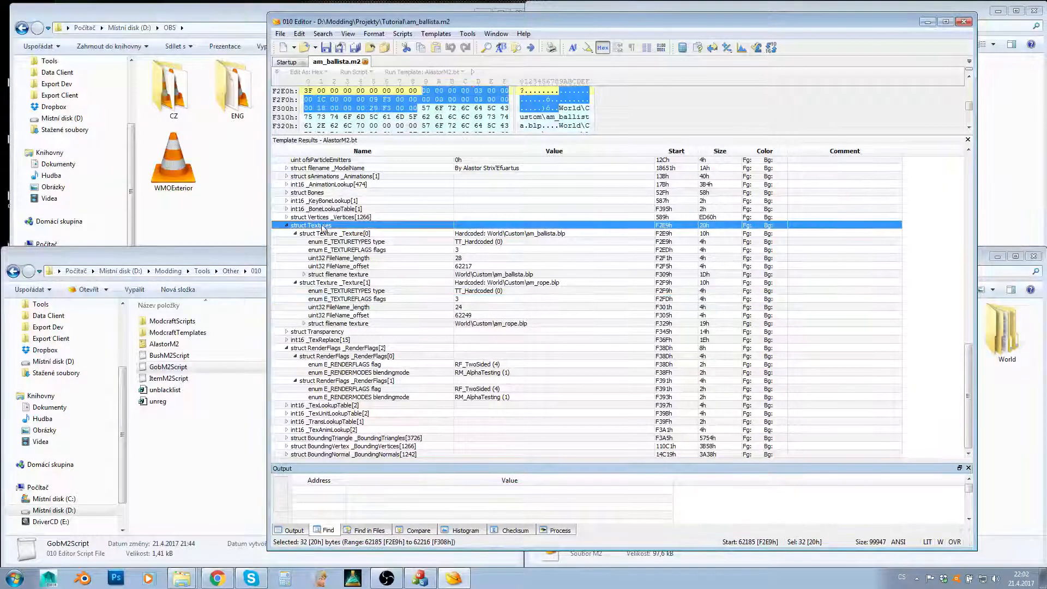
{"action": "left_click", "coordinate": [485, 243]}
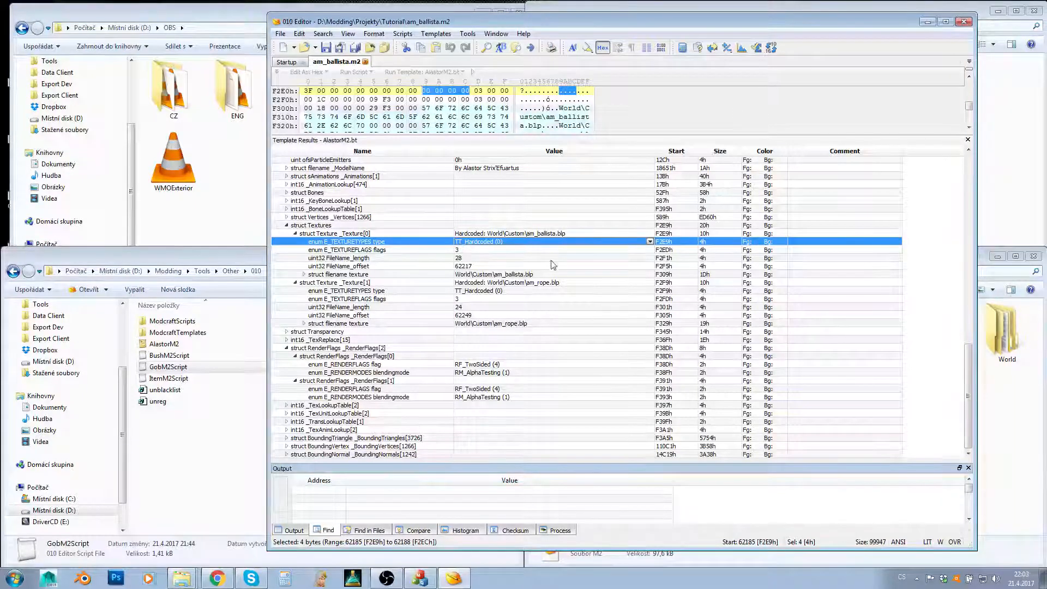
{"action": "left_click", "coordinate": [495, 275]}
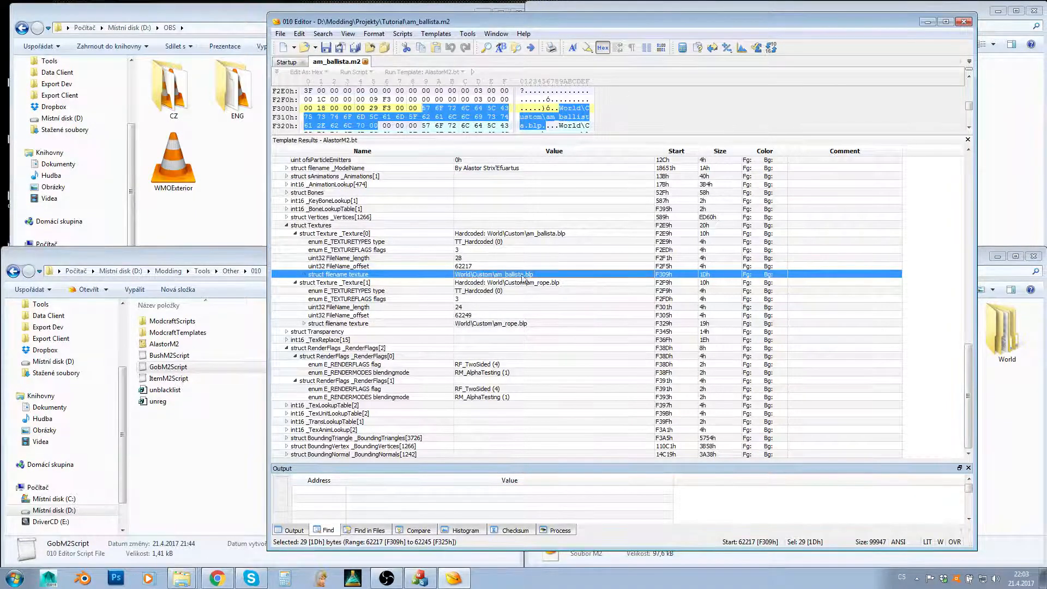
- Set the first texture's type to TT_Cape (2) and check its file name field
{"action": "left_click", "coordinate": [511, 242]}
{"action": "left_click", "coordinate": [650, 241]}
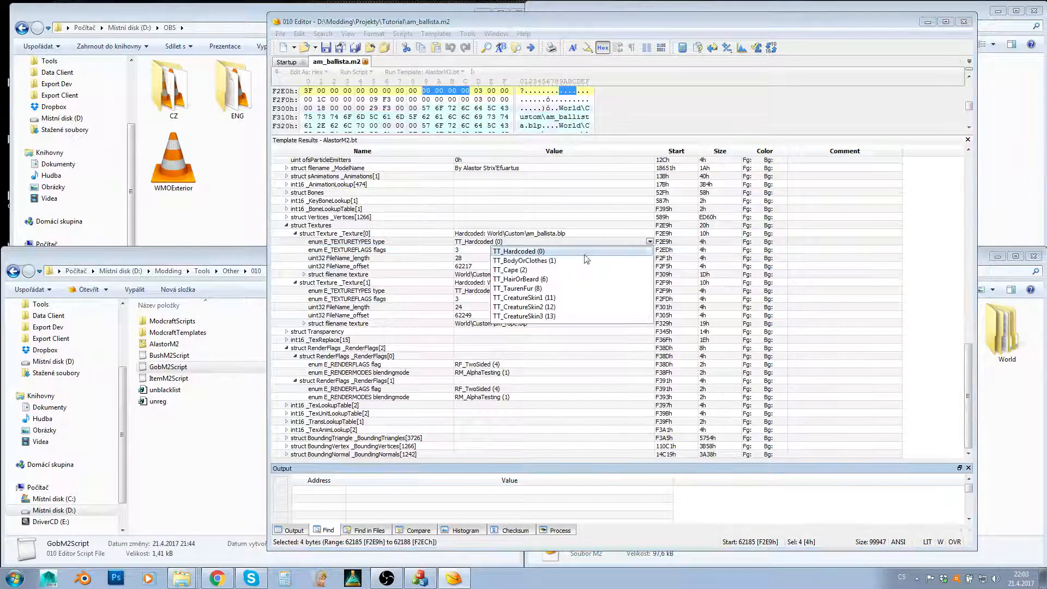
{"action": "left_click", "coordinate": [512, 270]}
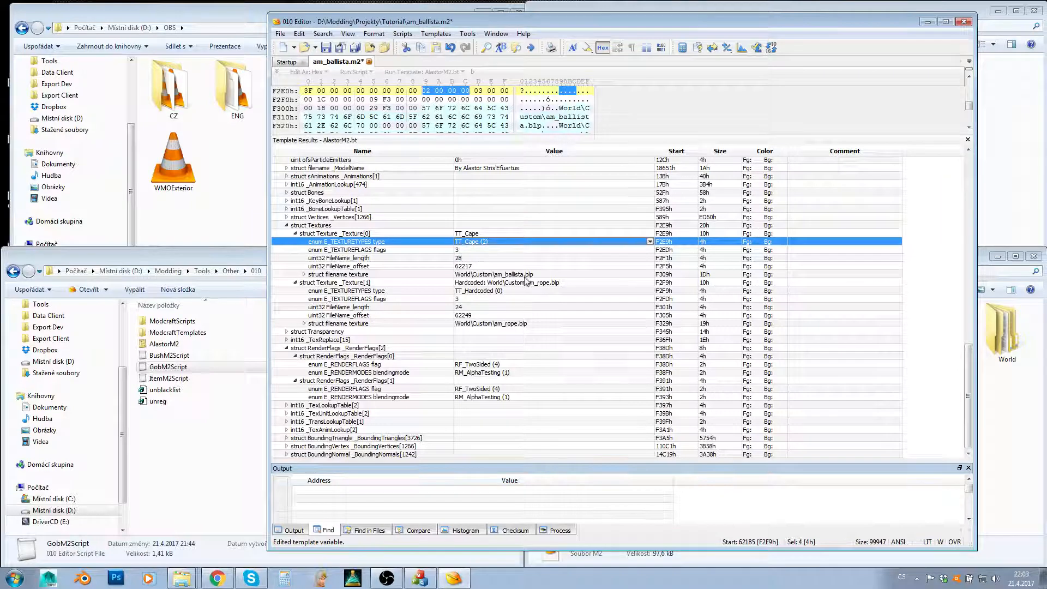
{"action": "left_click", "coordinate": [507, 275]}
{"action": "left_click", "coordinate": [498, 243]}
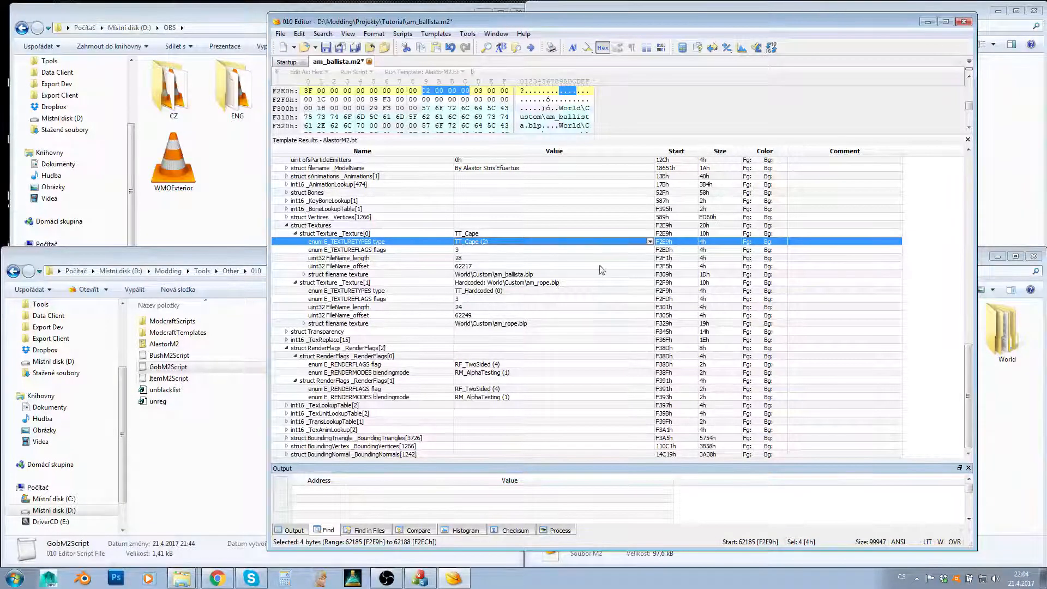
- Review the texture type options and set the first texture's type to TT_CreatureSkin1 (11)
{"action": "left_click", "coordinate": [650, 241]}
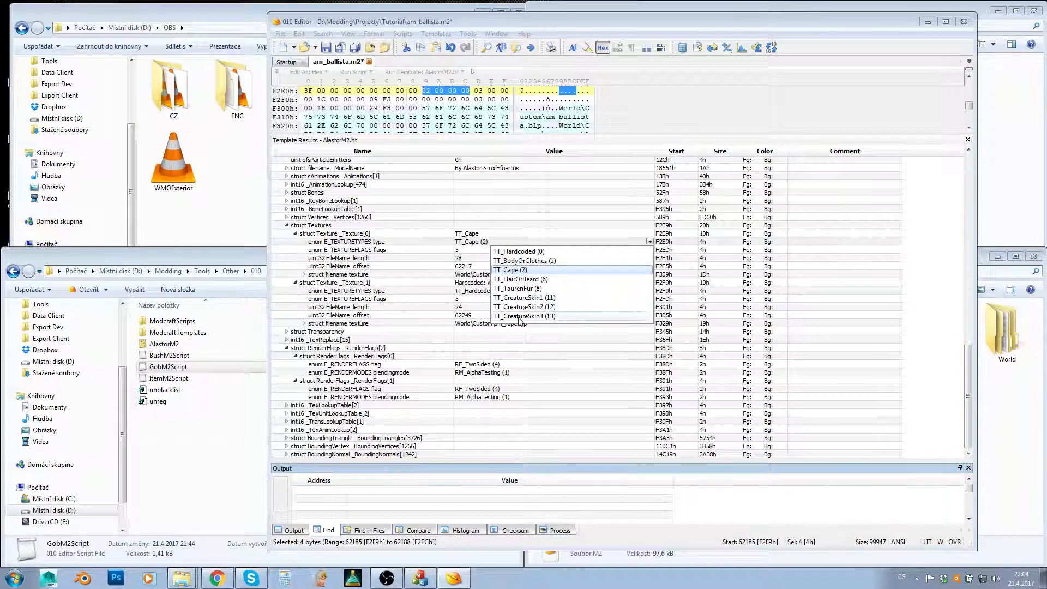
{"action": "left_click", "coordinate": [479, 245]}
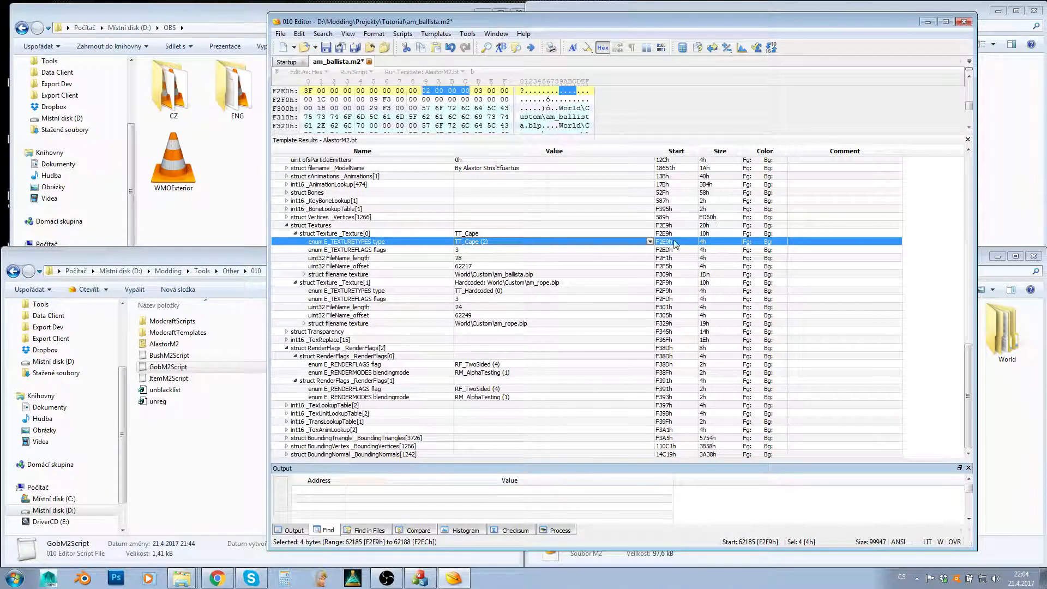
{"action": "left_click", "coordinate": [649, 241]}
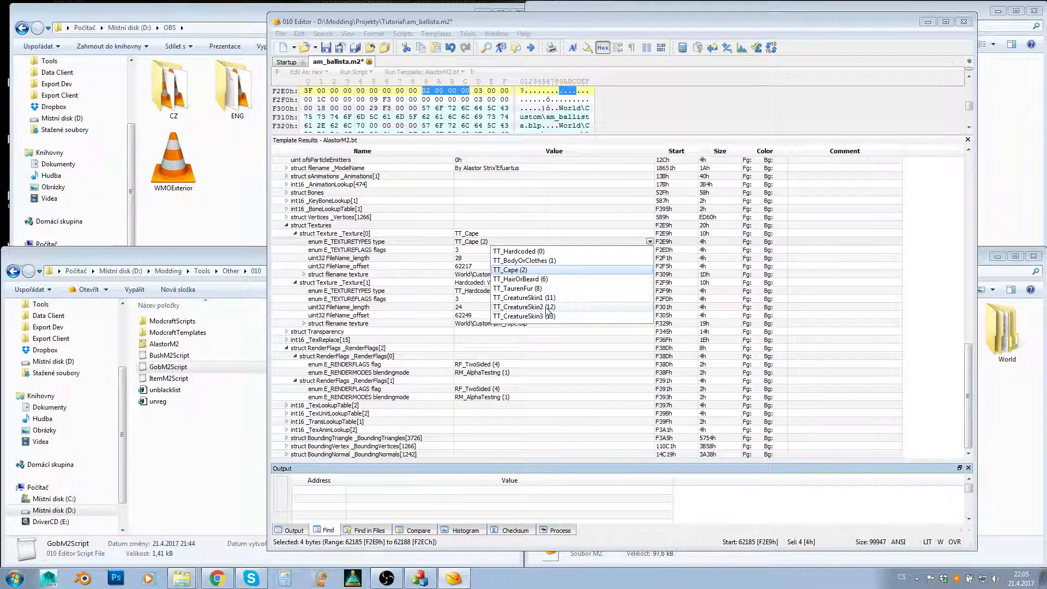
{"action": "left_click", "coordinate": [523, 298]}
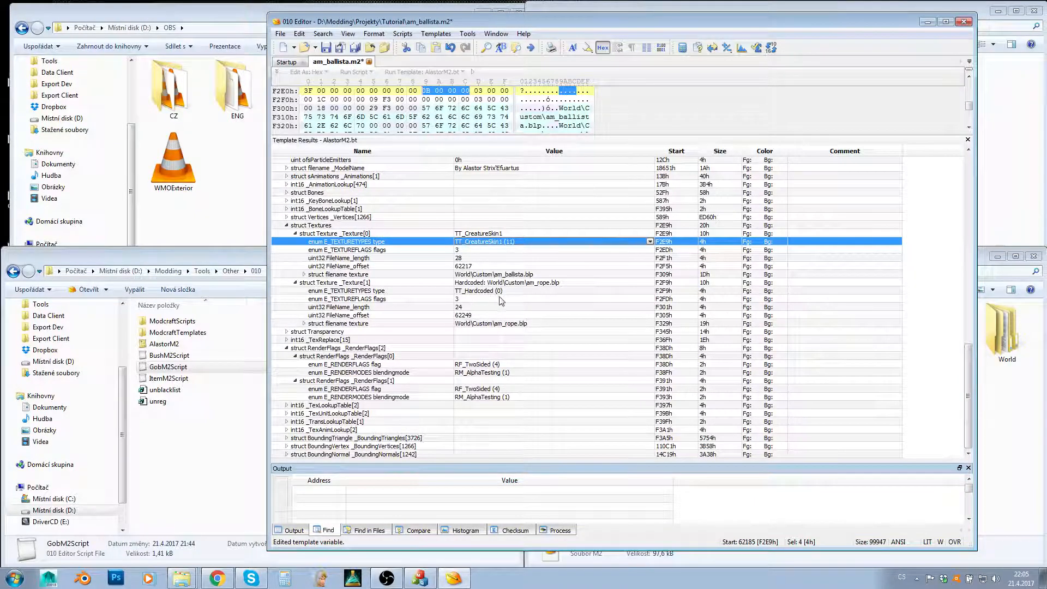
- Set the second texture's type to TT_CreatureSkin2 (12)
{"action": "left_click", "coordinate": [520, 292]}
{"action": "left_click", "coordinate": [650, 290]}
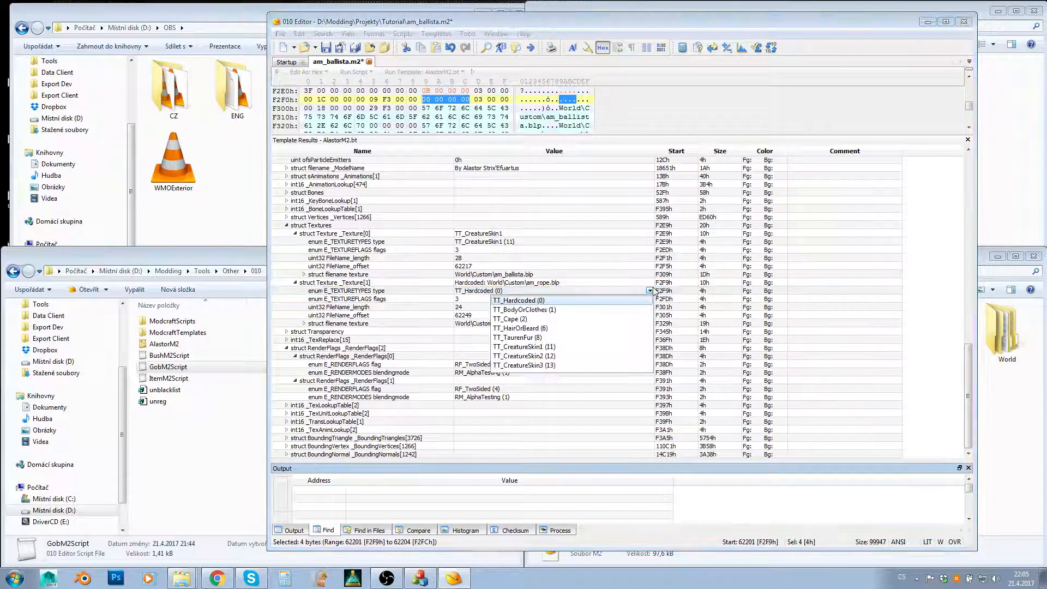
{"action": "left_click", "coordinate": [551, 355]}
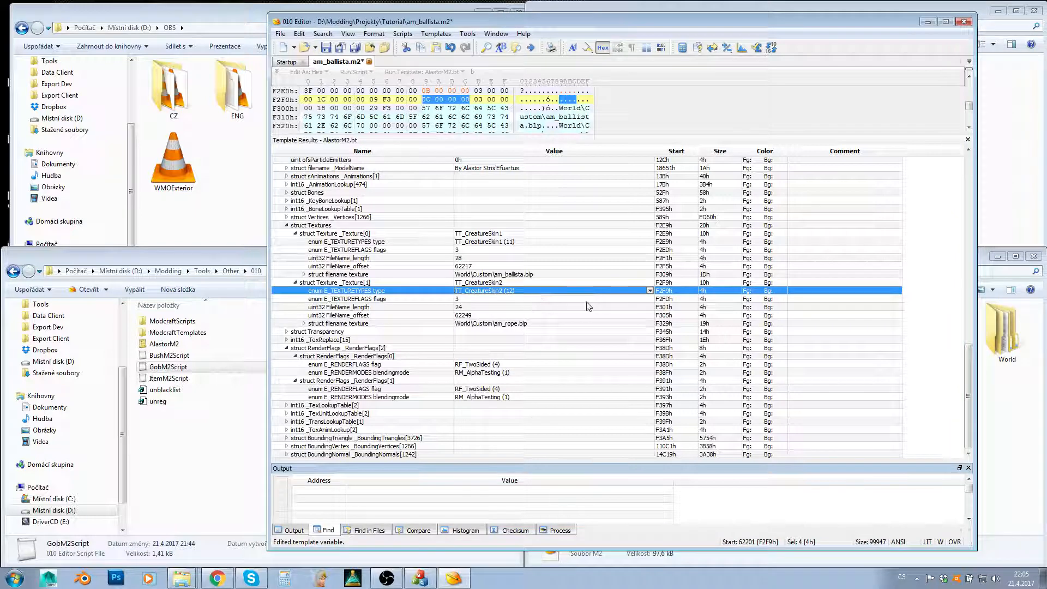
- Set the type of both the second and the first texture back to TT_Hardcoded (0)
{"action": "left_click", "coordinate": [649, 290]}
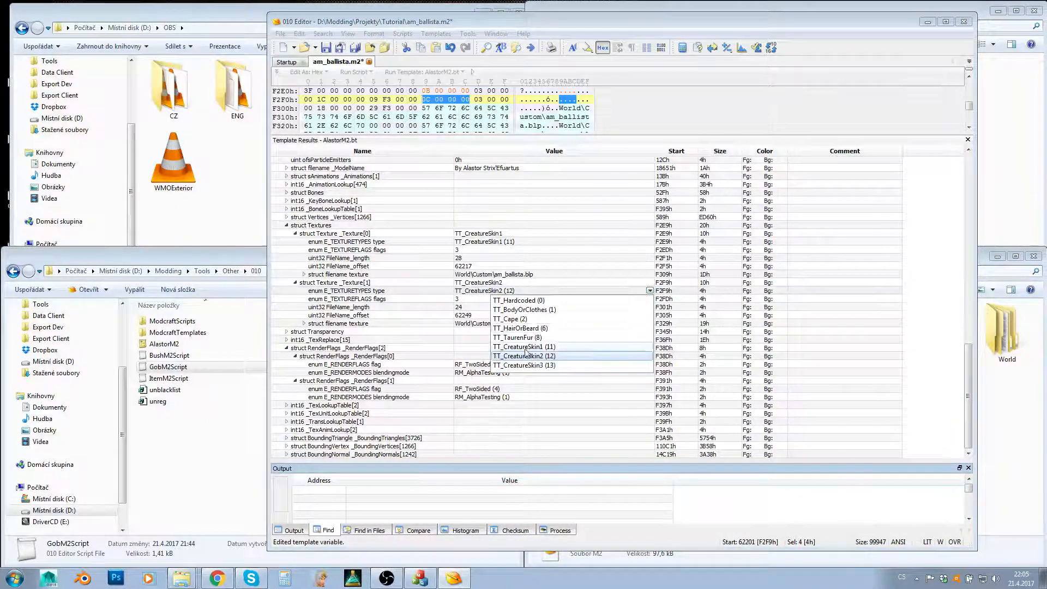
{"action": "left_click", "coordinate": [521, 300]}
{"action": "left_click", "coordinate": [517, 242]}
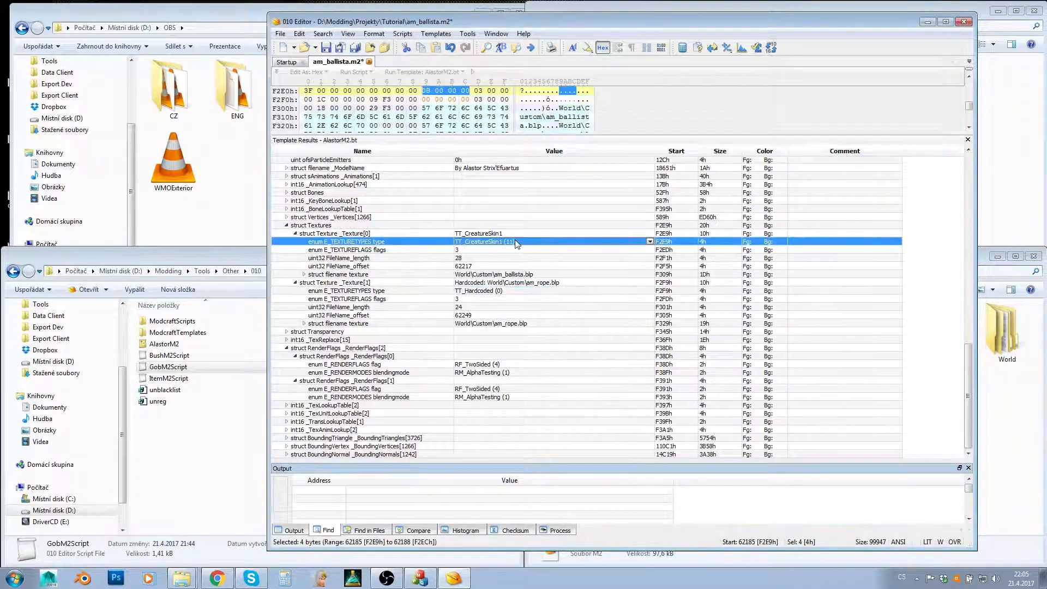
{"action": "left_click", "coordinate": [649, 242]}
{"action": "left_click", "coordinate": [561, 252]}
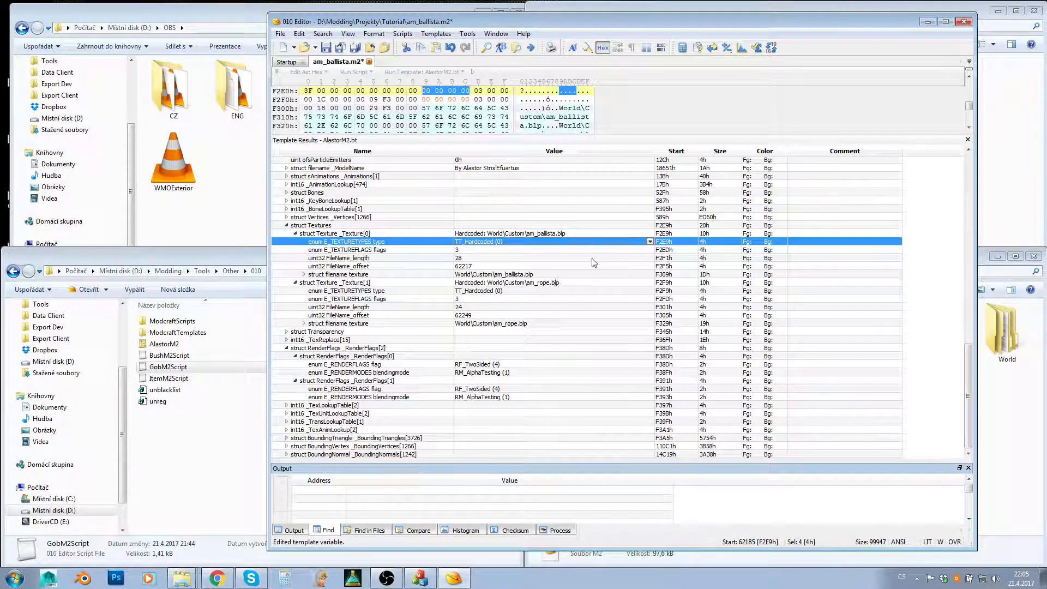
- Review the first texture's type options and its flags field, and move the editor window to uncover the 010 folder
{"action": "left_click", "coordinate": [650, 242]}
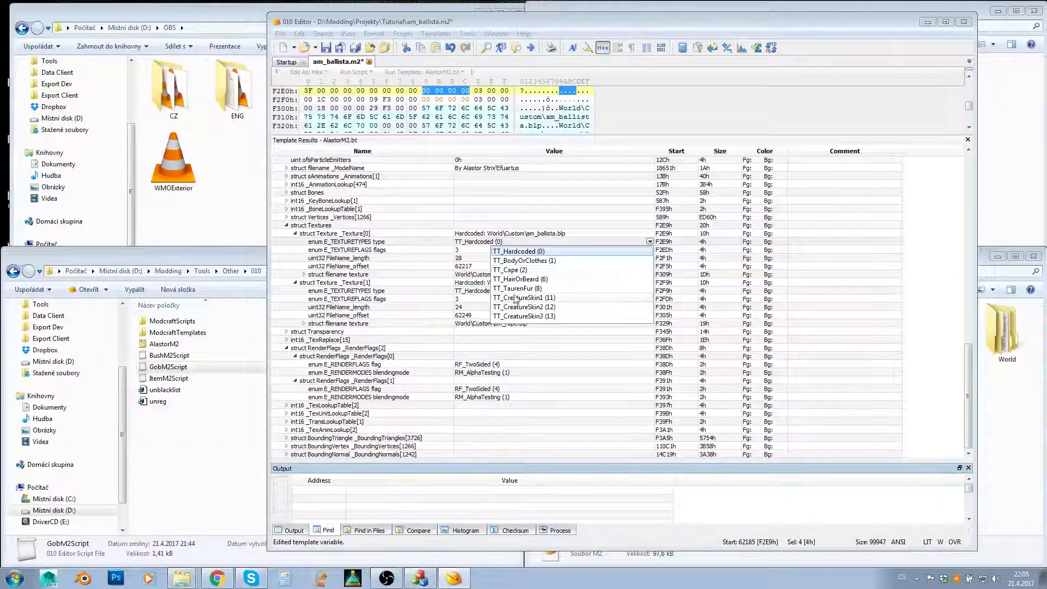
{"action": "left_click", "coordinate": [474, 244]}
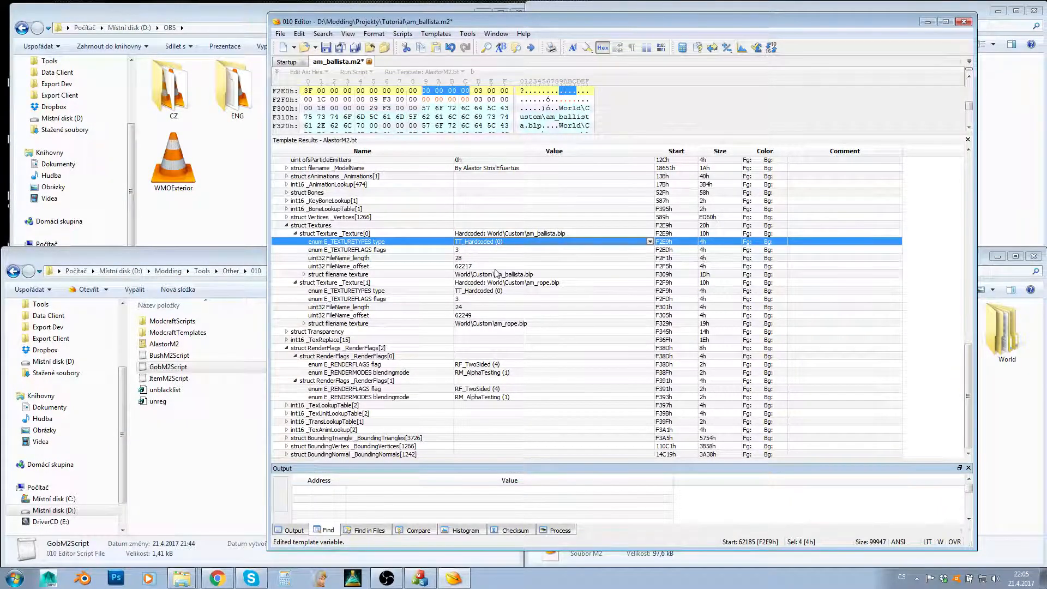
{"action": "left_click", "coordinate": [377, 251]}
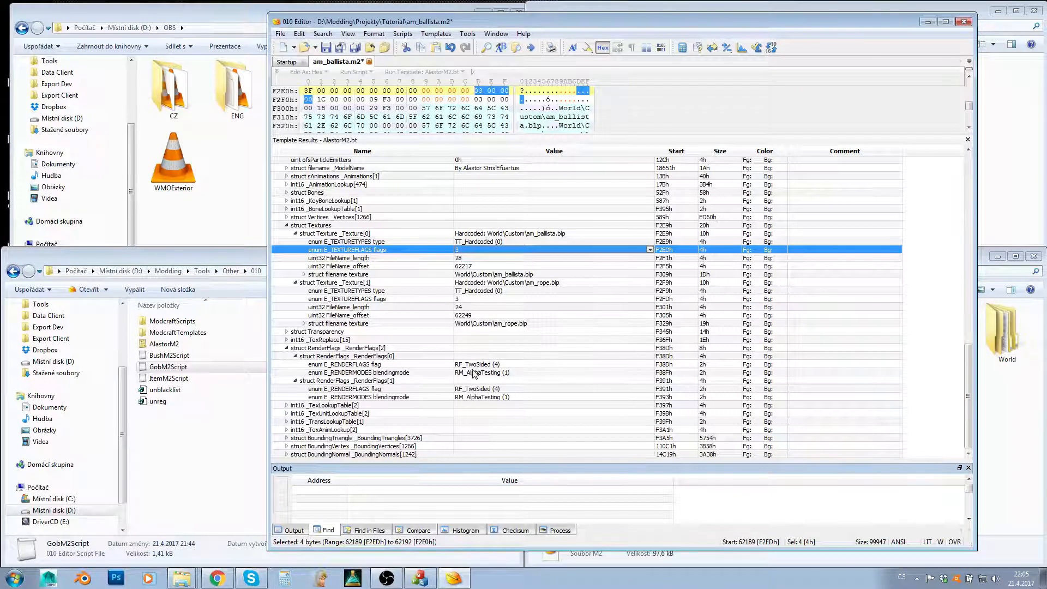
{"action": "left_click_drag", "start_coordinate": [536, 24], "coordinate": [590, 22]}
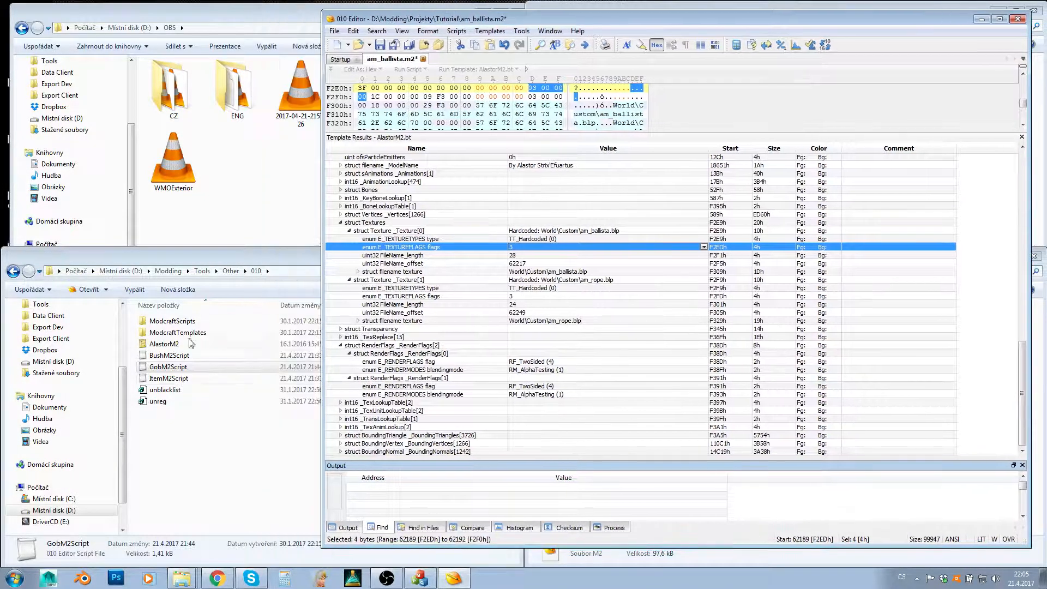
- Open BushM2Script from the 010 folder in WordPad and widen its window so the full script lines fit
{"action": "left_click", "coordinate": [170, 358]}
{"action": "right_click", "coordinate": [166, 357]}
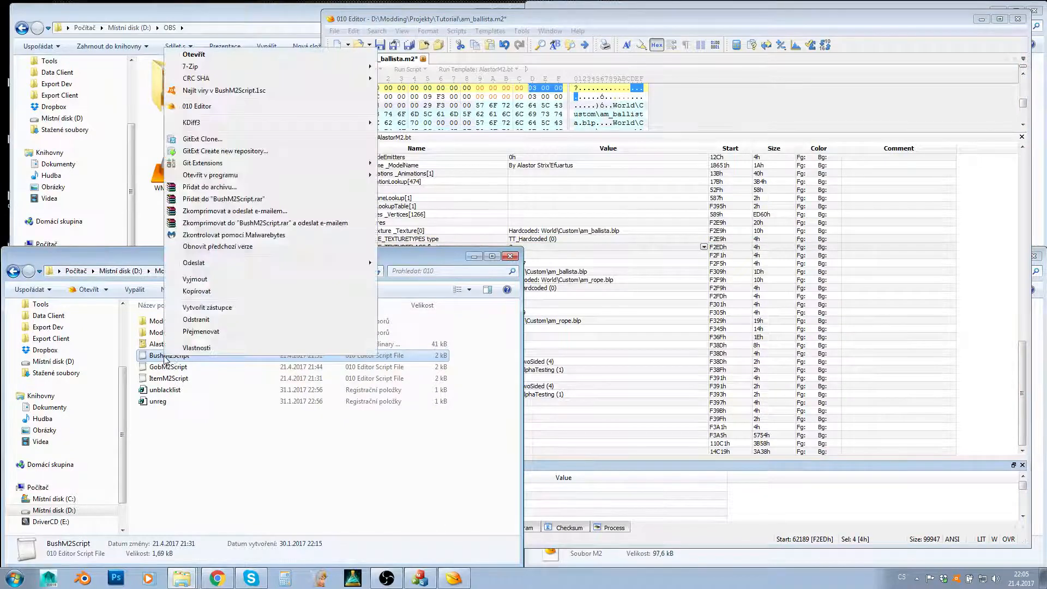
{"action": "mouse_move", "coordinate": [246, 176]}
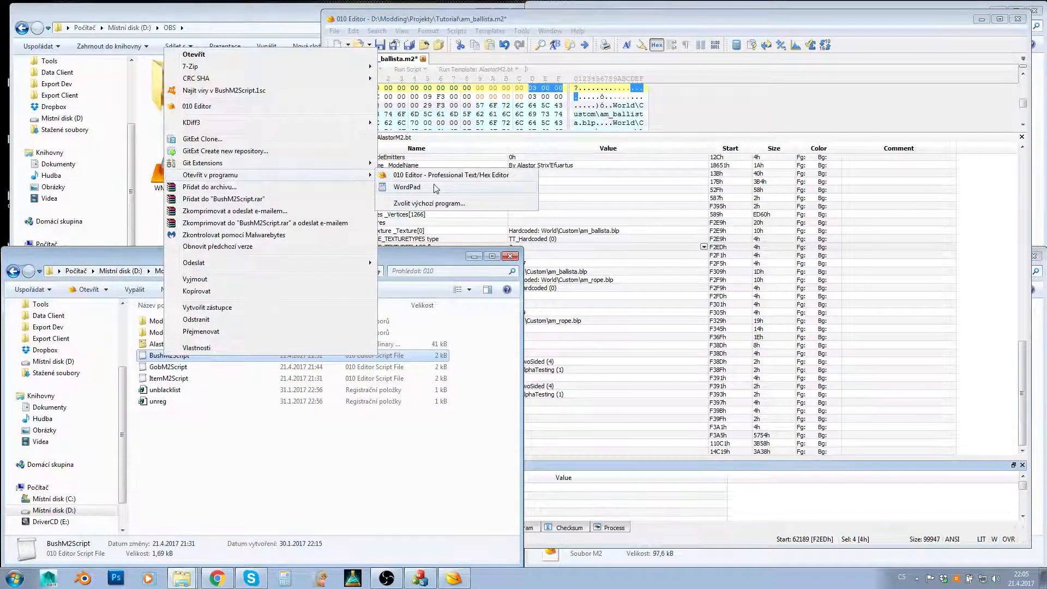
{"action": "left_click", "coordinate": [436, 188]}
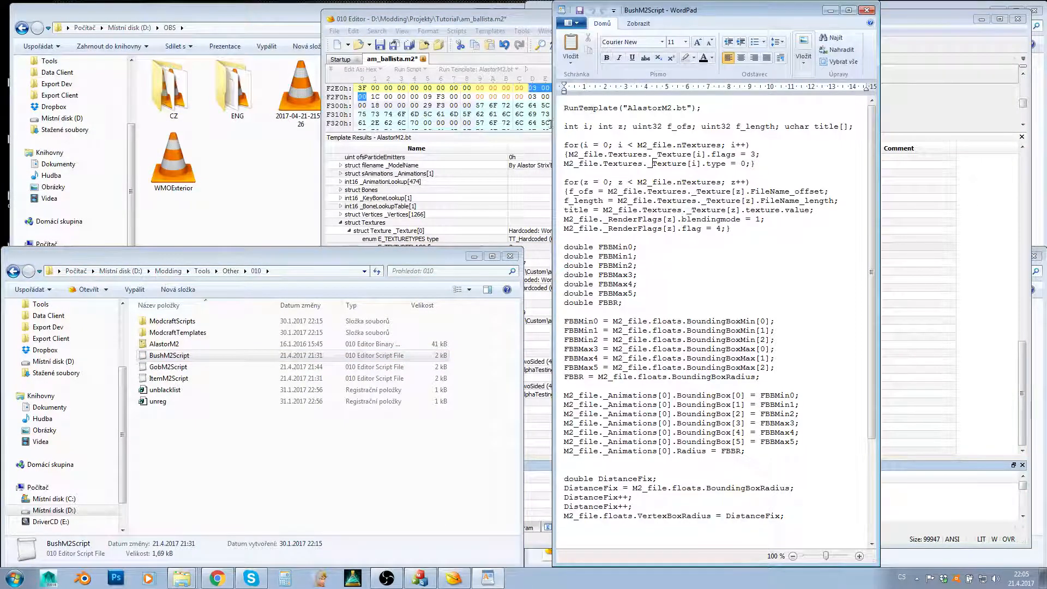
{"action": "left_click_drag", "start_coordinate": [553, 125], "coordinate": [285, 126]}
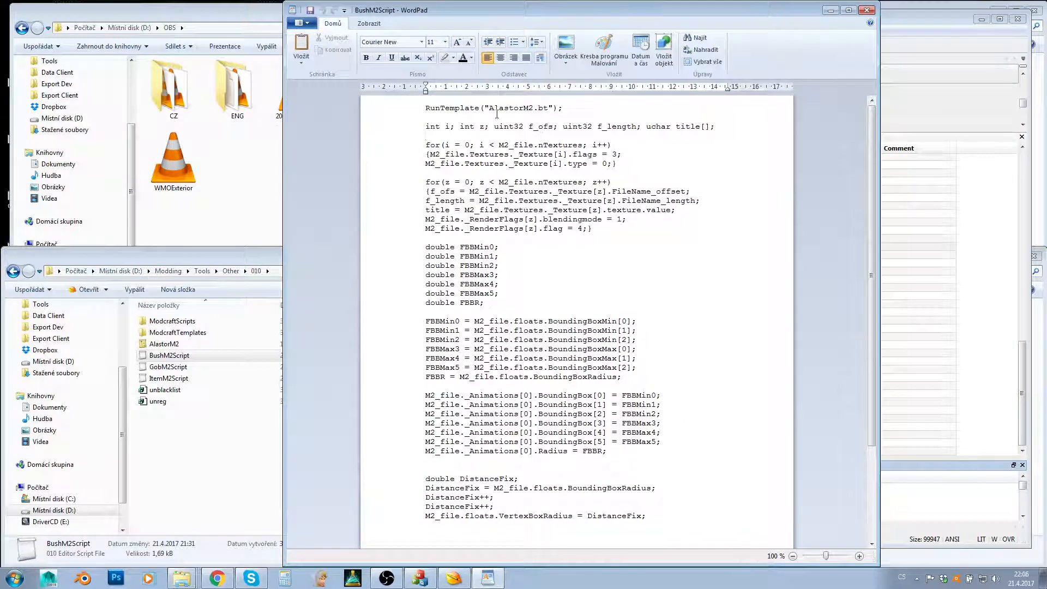
- Examine the script's RunTemplate("AlastorM2.bt") line and compare it with the templates listed in 010 Editor
{"action": "left_click", "coordinate": [421, 112]}
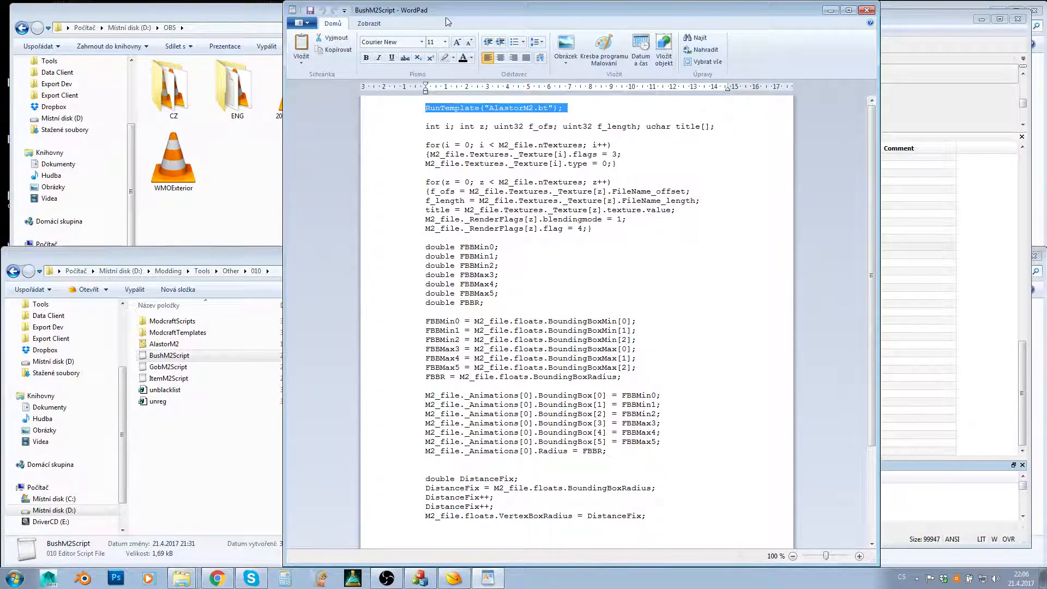
{"action": "left_click_drag", "start_coordinate": [446, 16], "coordinate": [260, 20]}
{"action": "left_click", "coordinate": [731, 22]}
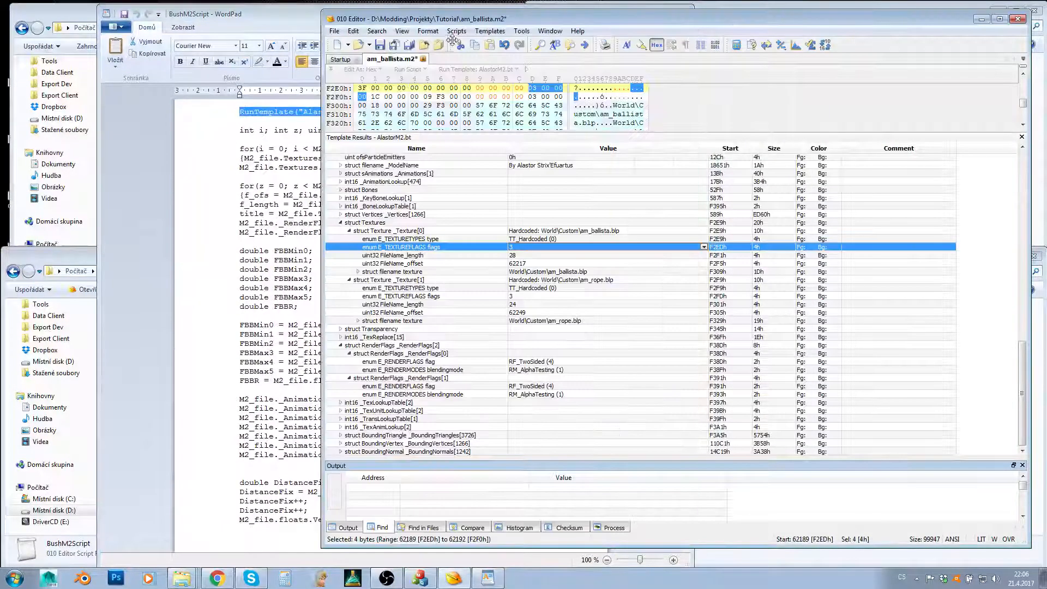
{"action": "left_click", "coordinate": [490, 31]}
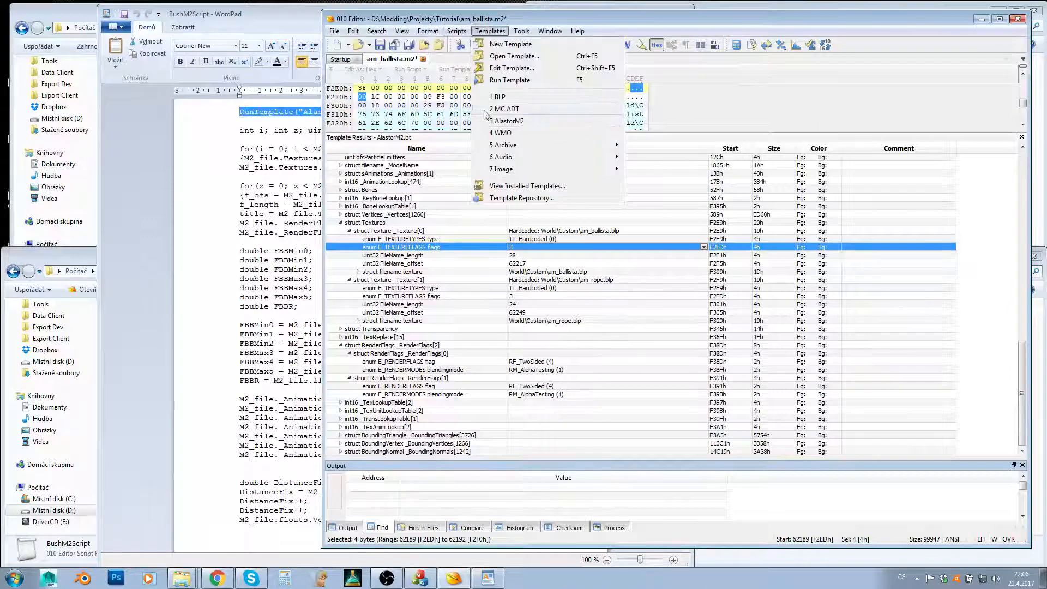
{"action": "left_click", "coordinate": [489, 31]}
- Return to the script in WordPad and examine the first loop's texture flags and texture type assignments
{"action": "left_click", "coordinate": [261, 26]}
{"action": "left_click", "coordinate": [335, 174]}
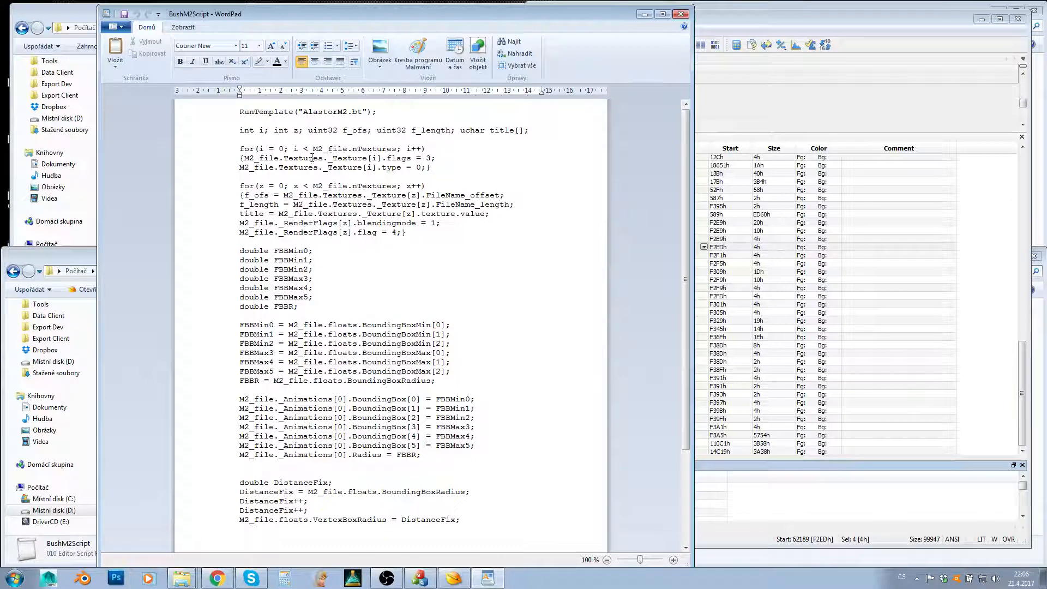
{"action": "mouse_move", "coordinate": [283, 157]}
{"action": "left_mouse_down"}
{"action": "mouse_move", "coordinate": [441, 158]}
{"action": "mouse_move", "coordinate": [284, 160]}
{"action": "left_mouse_up"}
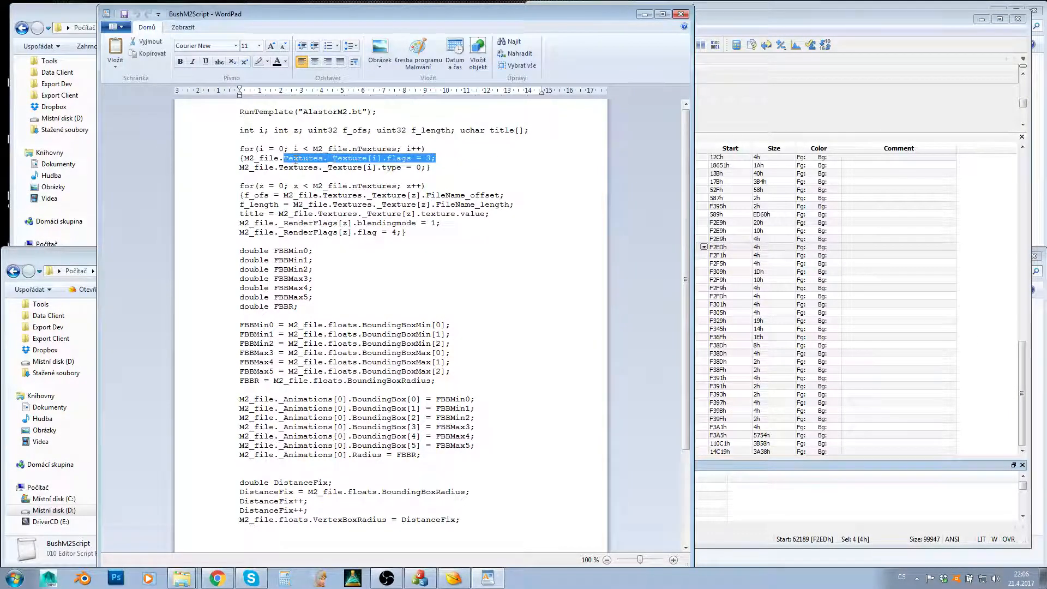
{"action": "left_click", "coordinate": [285, 170]}
{"action": "left_click", "coordinate": [233, 171]}
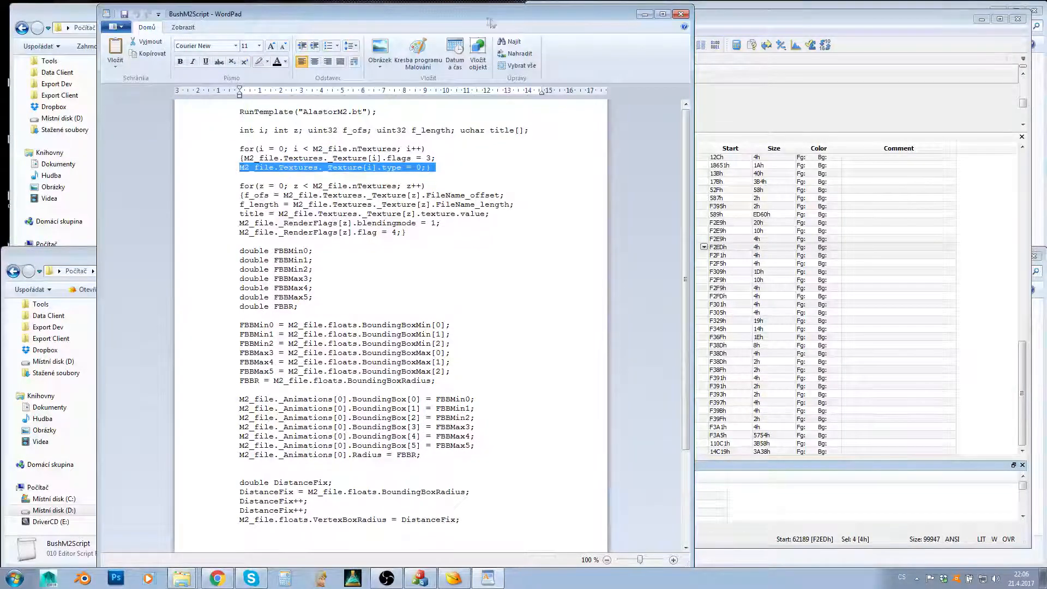
- Move the WordPad window aside and highlight the GobM2Script and ItemM2Script files in the 010 folder
{"action": "left_click_drag", "start_coordinate": [491, 22], "coordinate": [701, 18]}
{"action": "left_click", "coordinate": [187, 358]}
{"action": "left_click", "coordinate": [185, 367]}
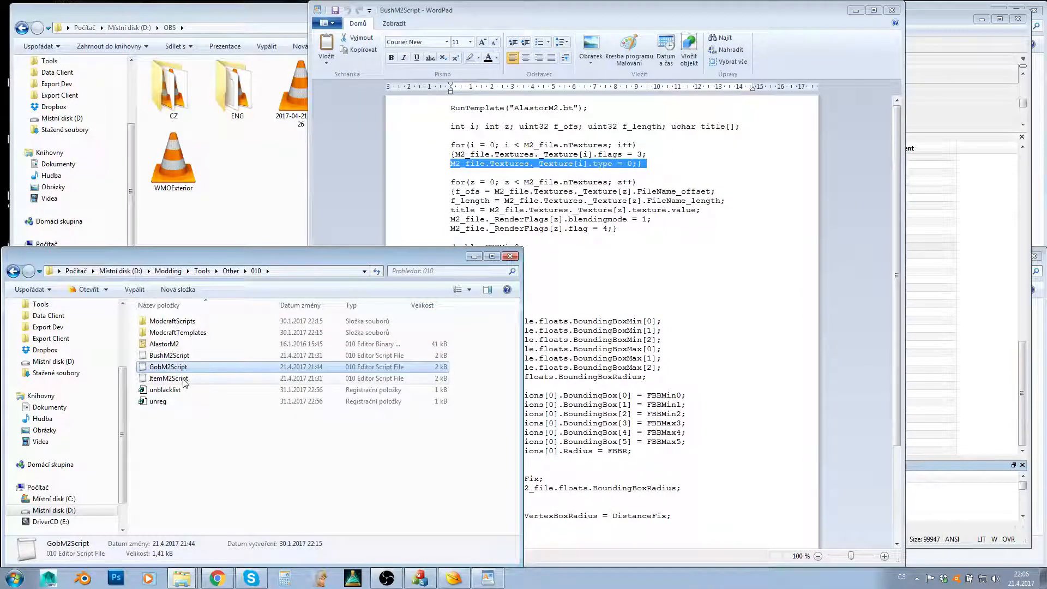
{"action": "left_click", "coordinate": [185, 379], "text": "ctrl"}
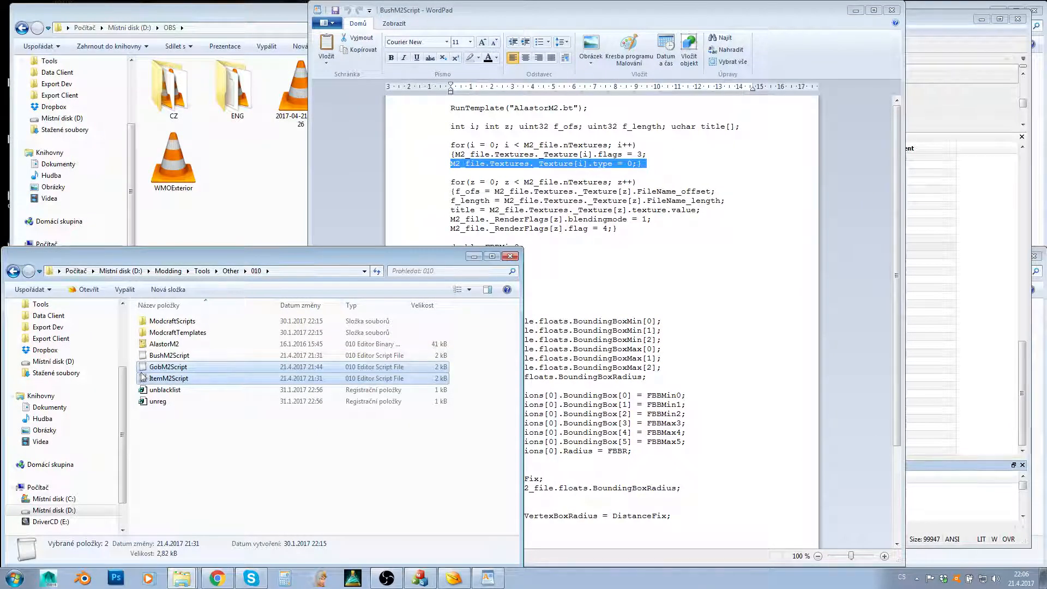
{"action": "left_click", "coordinate": [519, 11]}
- Examine the script's second loop, which assigns the RenderFlags blendingmode and flag values, and point out GobM2Script for comparison
{"action": "left_click", "coordinate": [541, 240]}
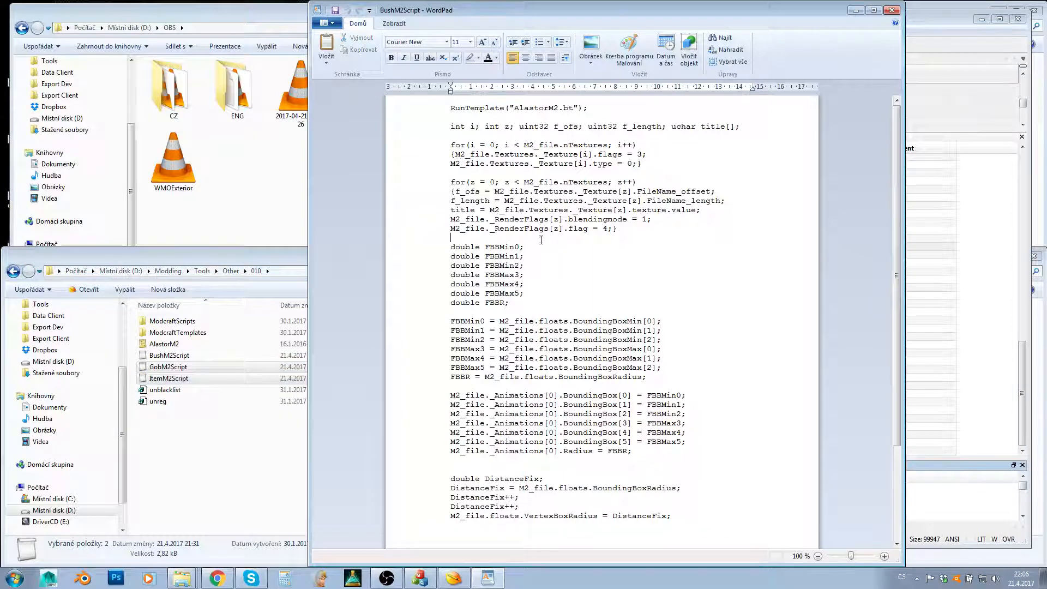
{"action": "left_click_drag", "start_coordinate": [619, 229], "coordinate": [450, 219]}
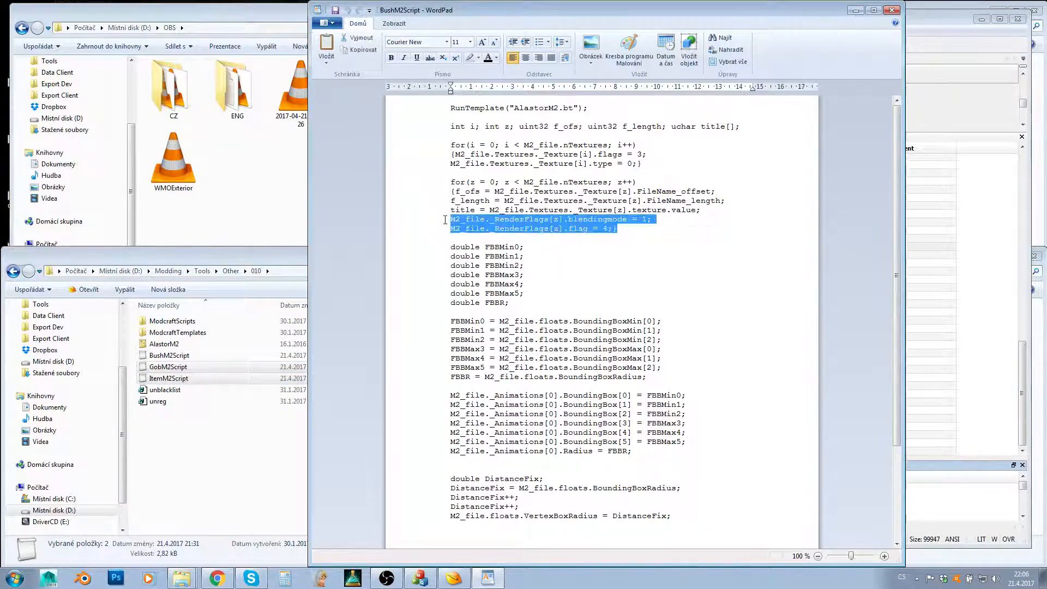
{"action": "left_click", "coordinate": [563, 238]}
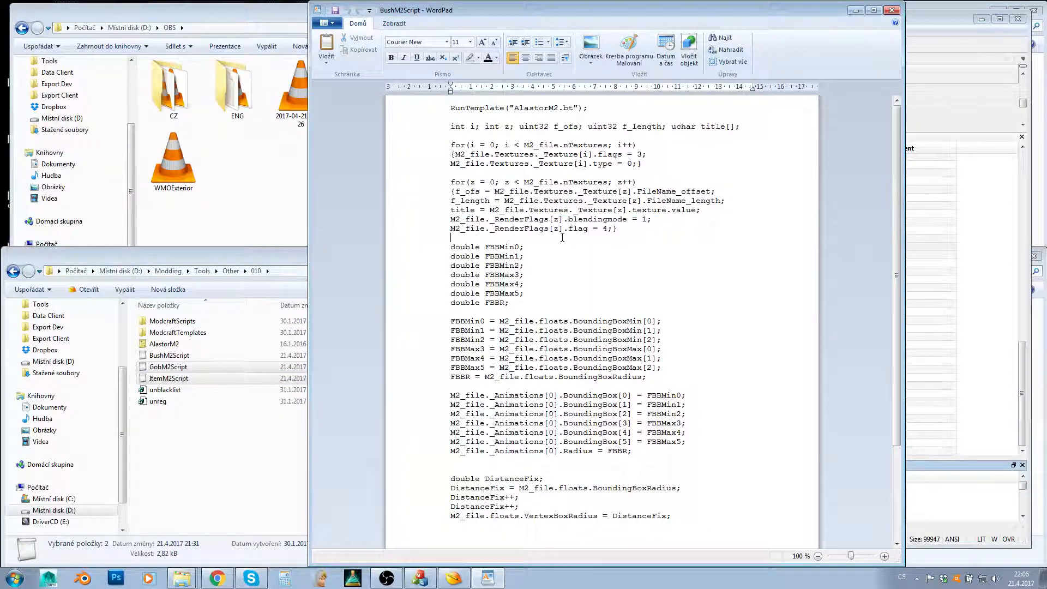
{"action": "left_click_drag", "start_coordinate": [639, 230], "coordinate": [505, 210]}
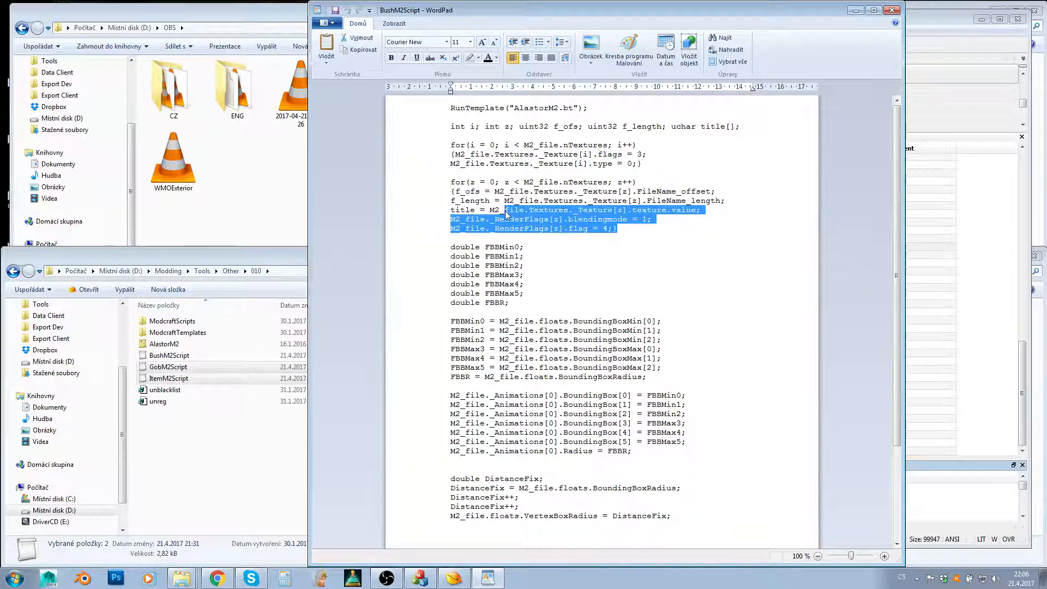
{"action": "left_click_drag", "start_coordinate": [622, 229], "coordinate": [434, 186]}
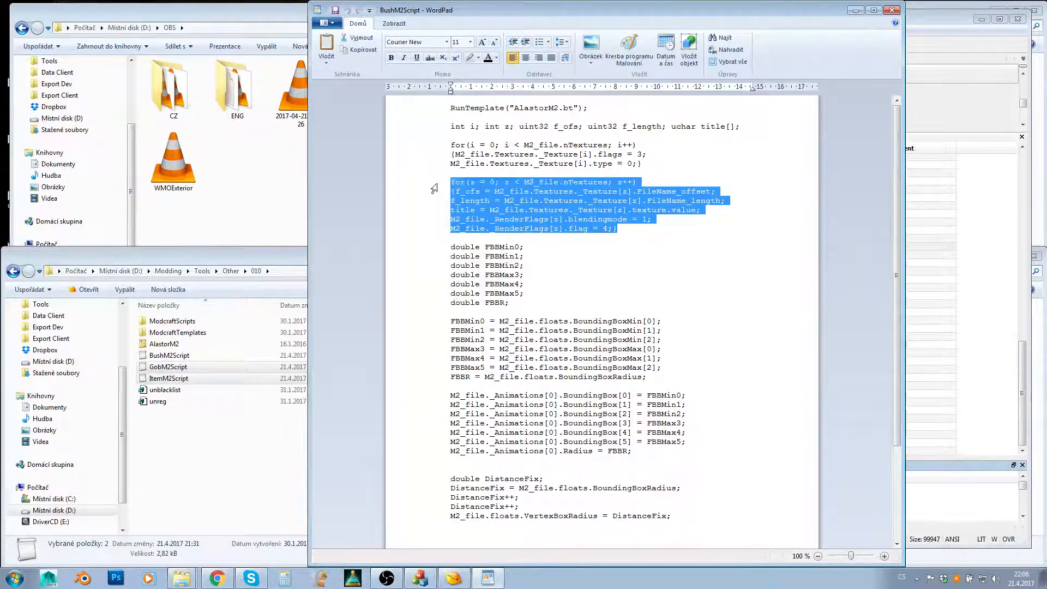
{"action": "left_click", "coordinate": [197, 367]}
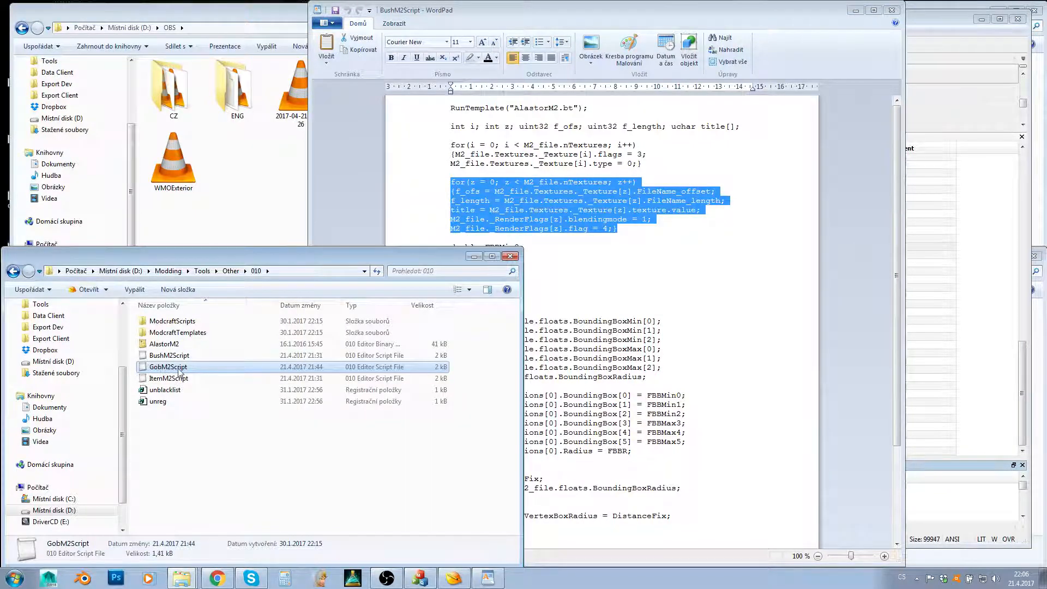
{"action": "left_click", "coordinate": [653, 207]}
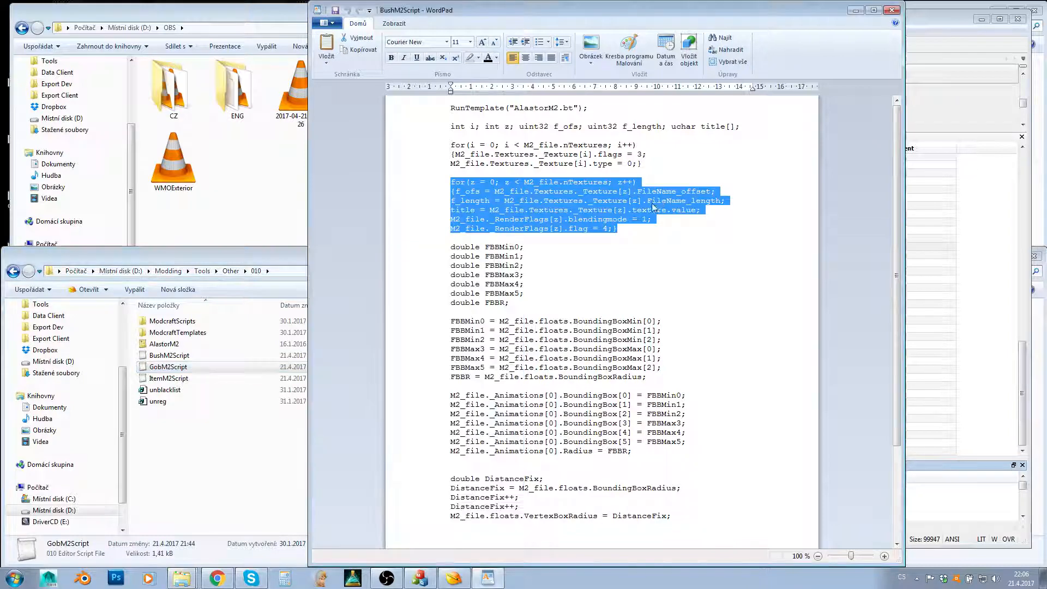
- Examine the script's FBB bounding box declarations and assignments and its DistanceFix block
{"action": "scroll", "coordinate": [651, 209], "scroll_direction": "down", "scroll_amount": 3}
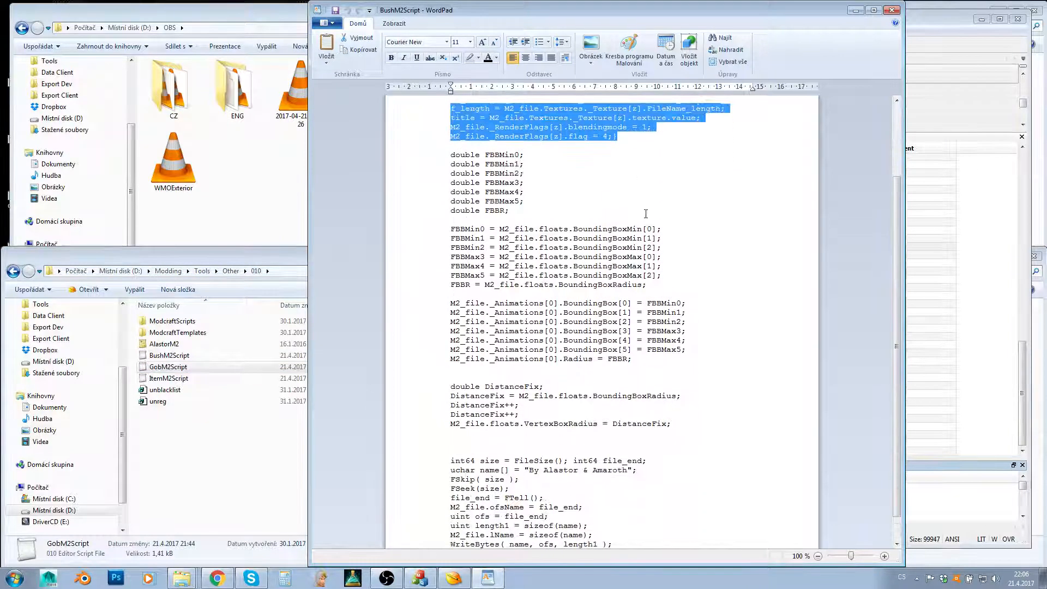
{"action": "left_click", "coordinate": [525, 236]}
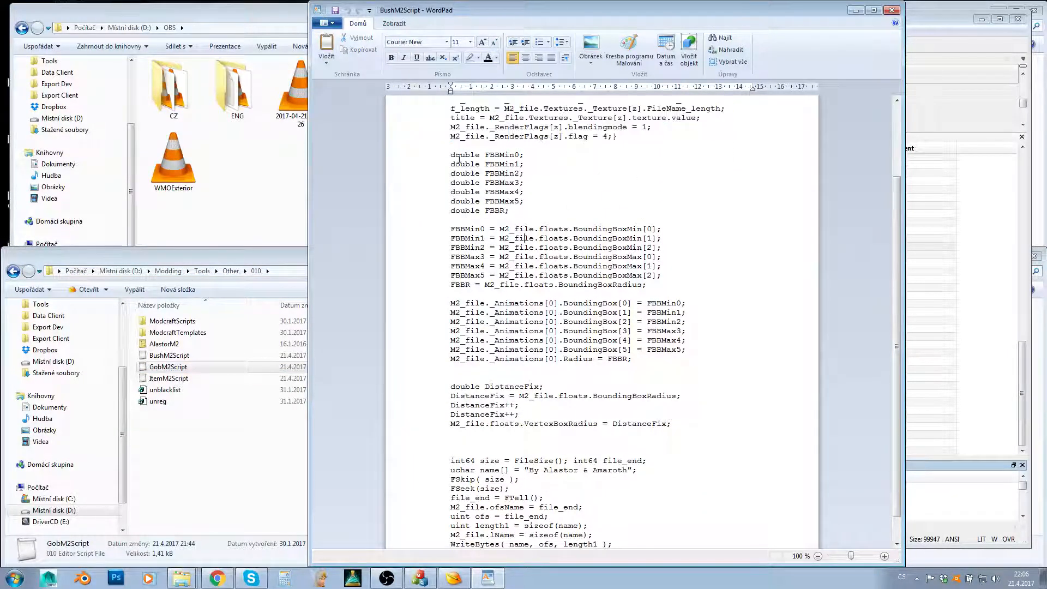
{"action": "left_click_drag", "start_coordinate": [449, 155], "coordinate": [664, 362]}
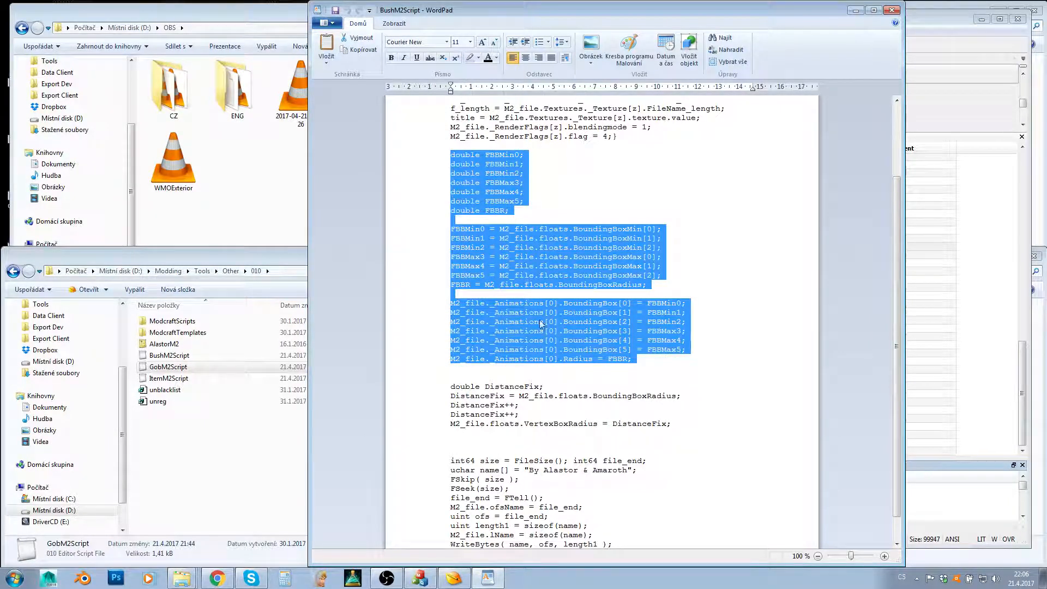
{"action": "left_click", "coordinate": [660, 367]}
{"action": "scroll", "coordinate": [662, 357], "scroll_direction": "down", "scroll_amount": 1}
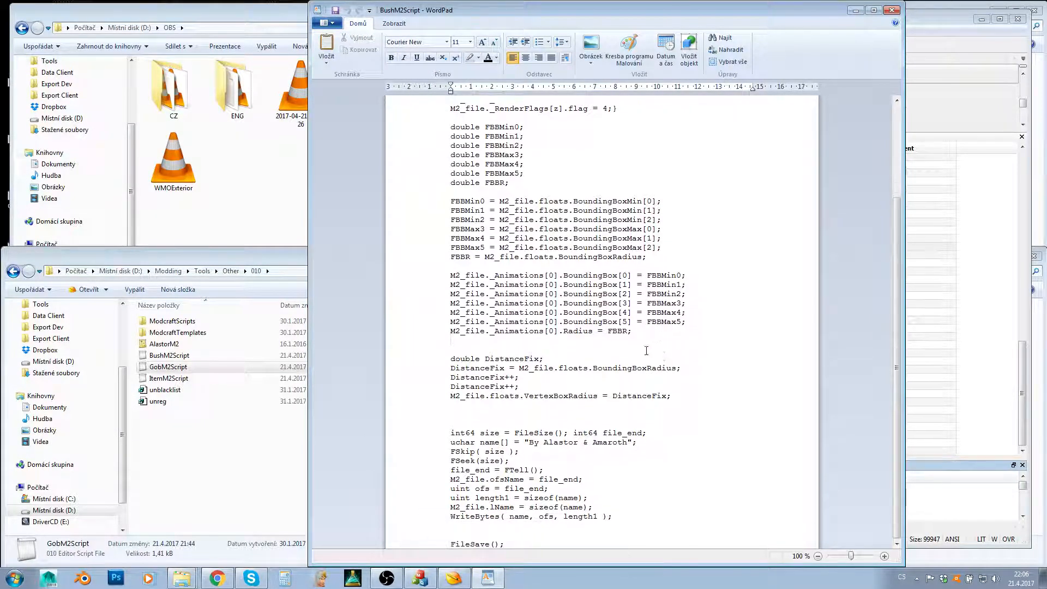
{"action": "left_click_drag", "start_coordinate": [436, 362], "coordinate": [554, 419]}
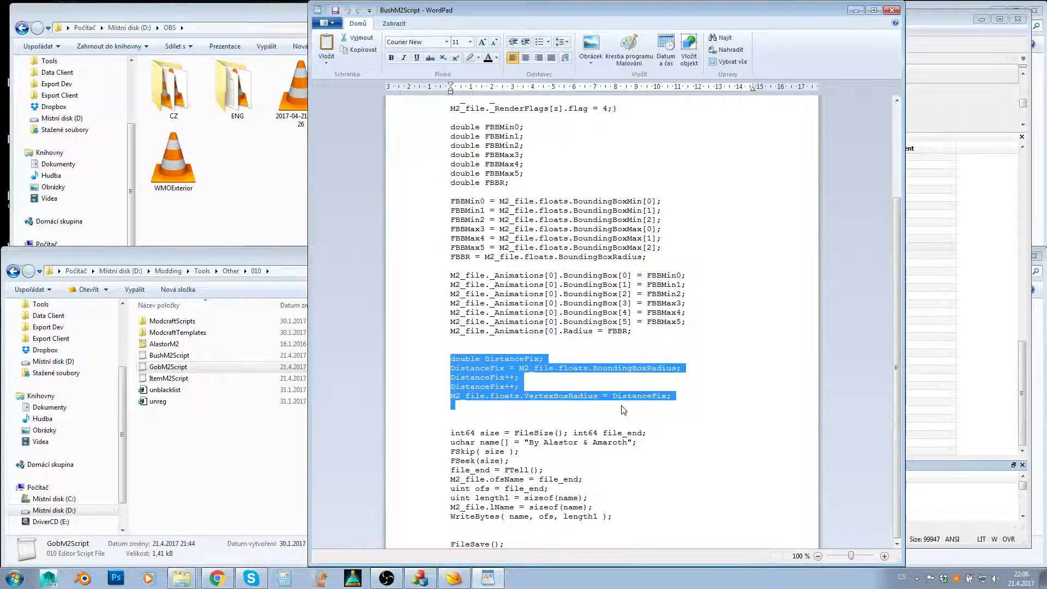
- Review the script from the bounding box declarations through FileSave(), and highlight the bounding box assignments together with the DistanceFix block
{"action": "left_click_drag", "start_coordinate": [525, 541], "coordinate": [392, 249]}
{"action": "scroll", "coordinate": [463, 437], "scroll_direction": "up", "scroll_amount": 4}
{"action": "scroll", "coordinate": [389, 252], "scroll_direction": "down", "scroll_amount": 4}
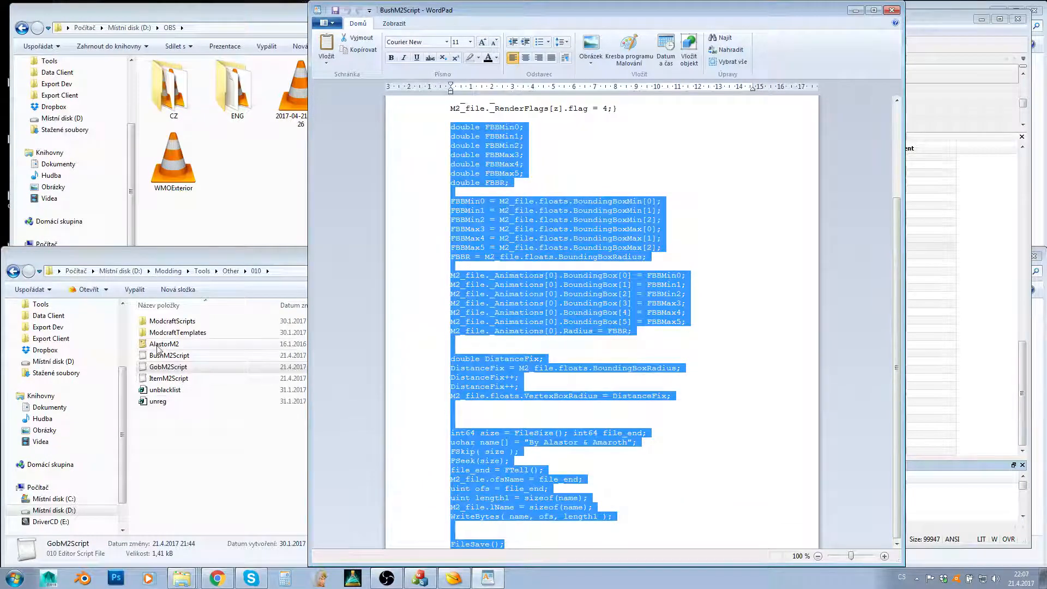
{"action": "scroll", "coordinate": [483, 309], "scroll_direction": "up", "scroll_amount": 2}
{"action": "scroll", "coordinate": [483, 310], "scroll_direction": "down", "scroll_amount": 1}
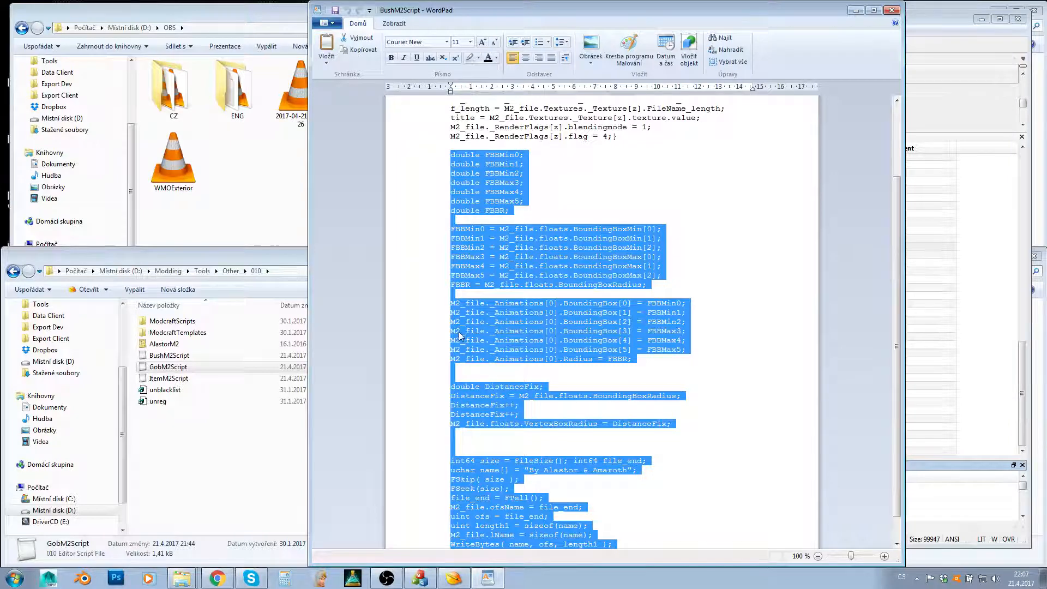
{"action": "left_click", "coordinate": [547, 324]}
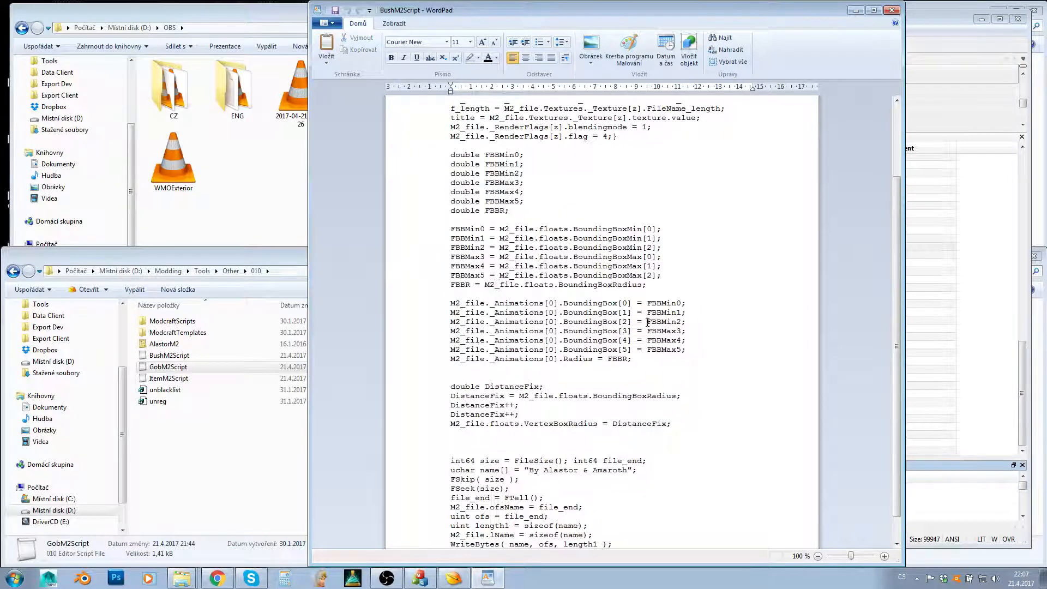
{"action": "left_click_drag", "start_coordinate": [438, 220], "coordinate": [432, 448]}
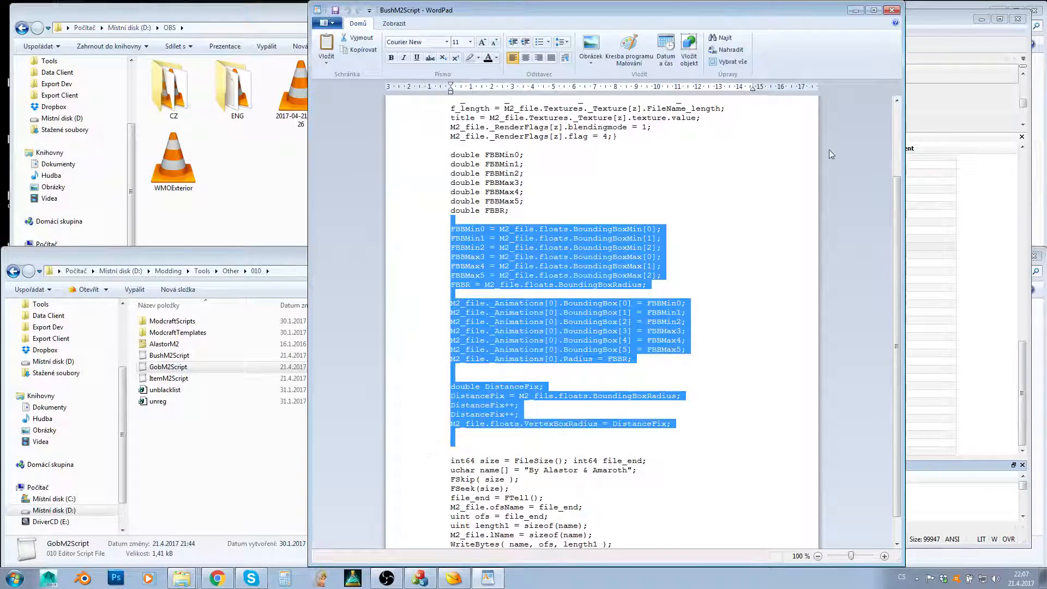
- Close BushM2Script and 010 Editor, discarding the changes to am_ballista.m2
{"action": "left_click", "coordinate": [892, 10]}
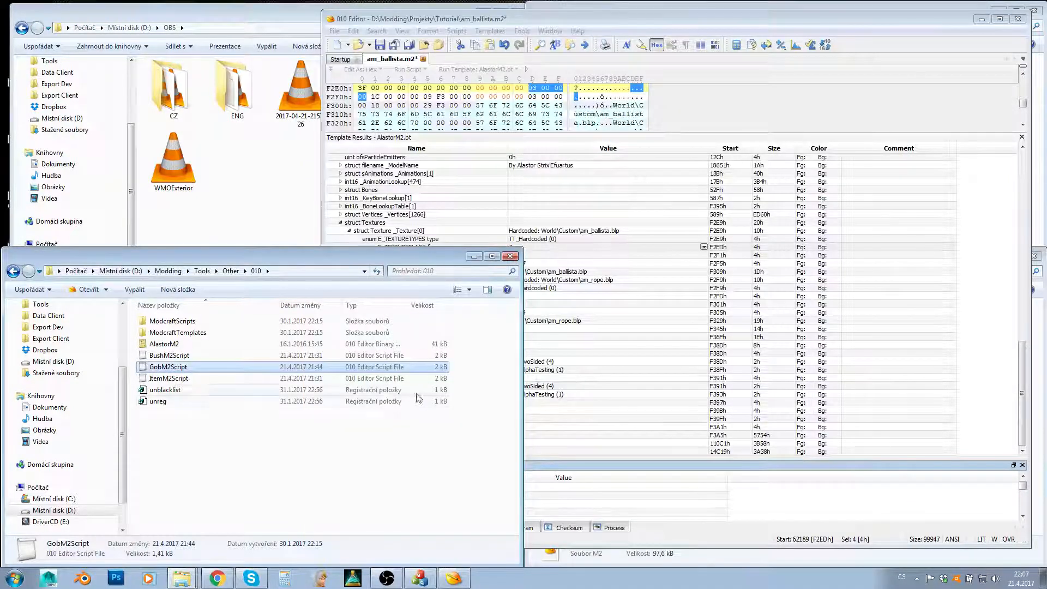
{"action": "left_click", "coordinate": [1020, 20]}
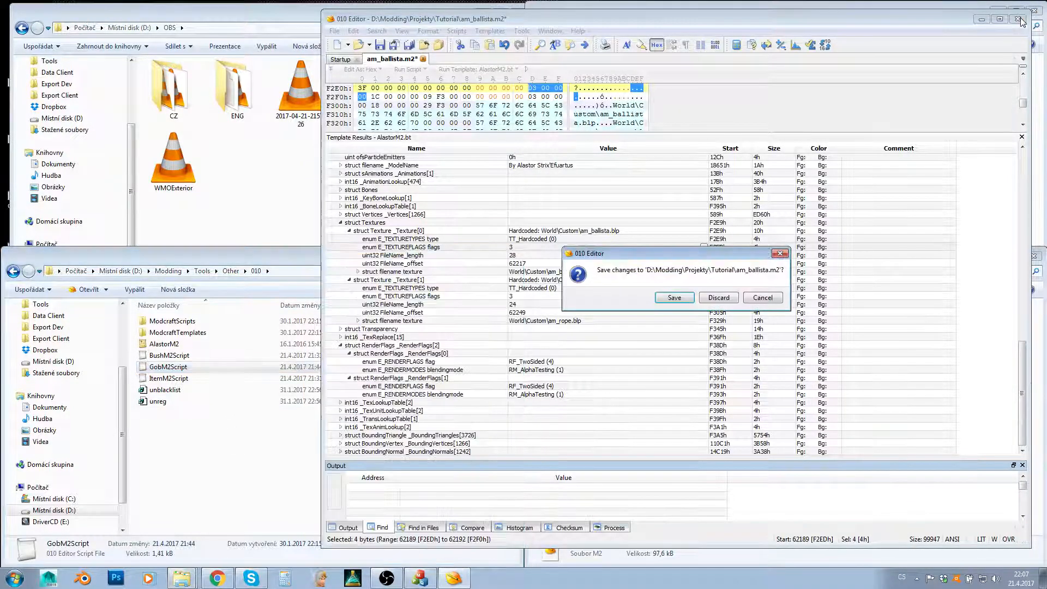
{"action": "left_click", "coordinate": [718, 298]}
- Reopen am_ballista.m2 from the Tutorial folder in 010 Editor and run ItemM2Script on it
{"action": "double_click", "coordinate": [688, 396]}
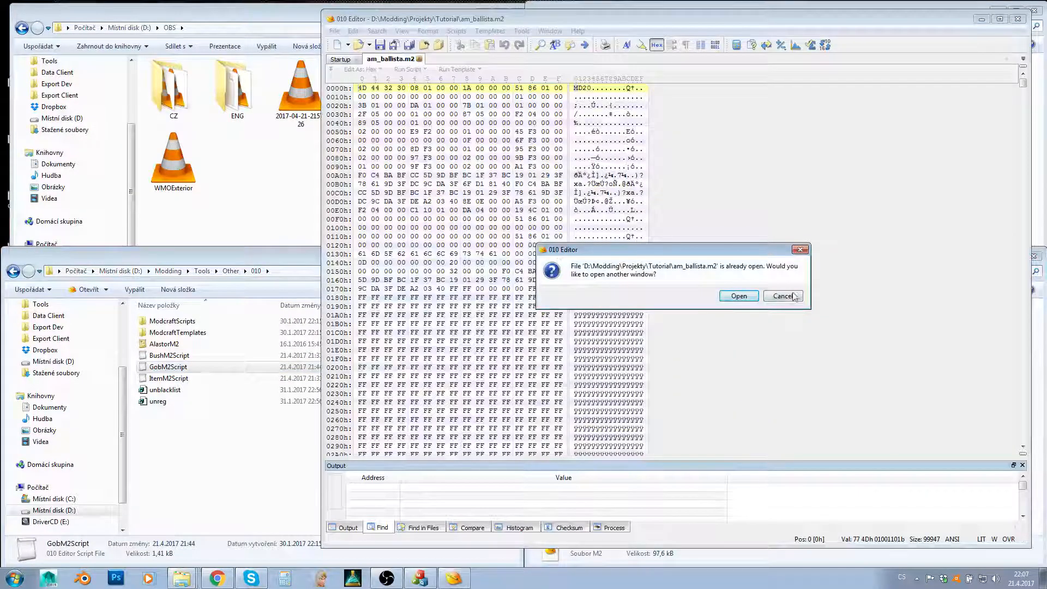
{"action": "left_click", "coordinate": [793, 296]}
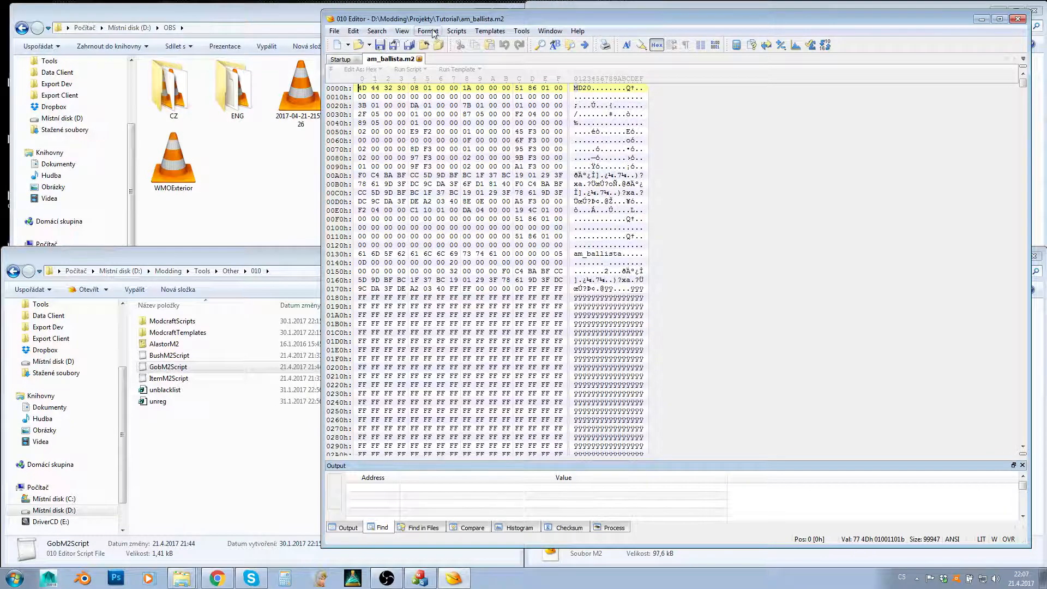
{"action": "left_click", "coordinate": [455, 31]}
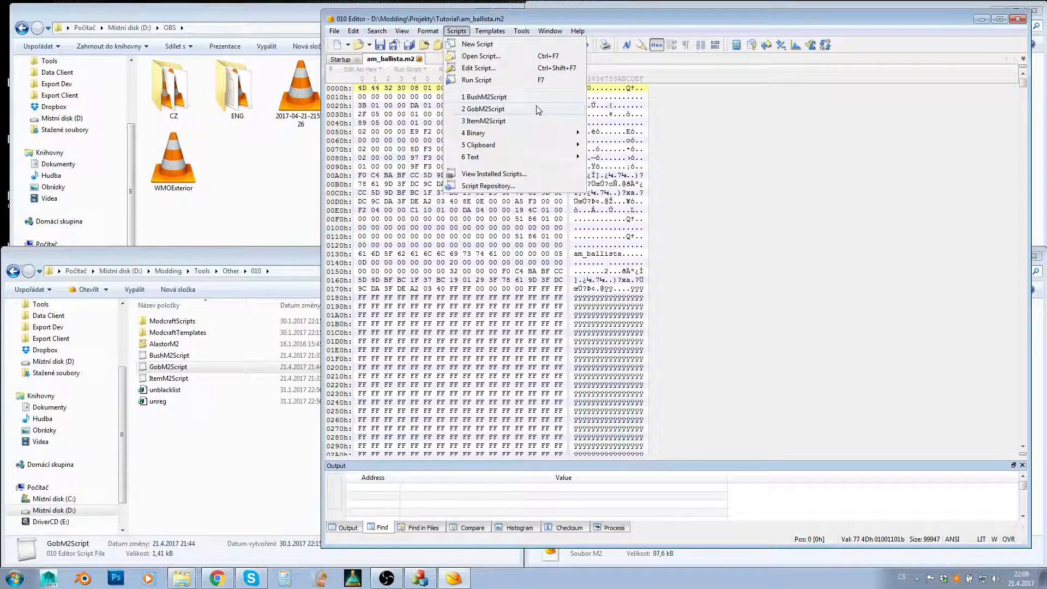
{"action": "left_click", "coordinate": [484, 121]}
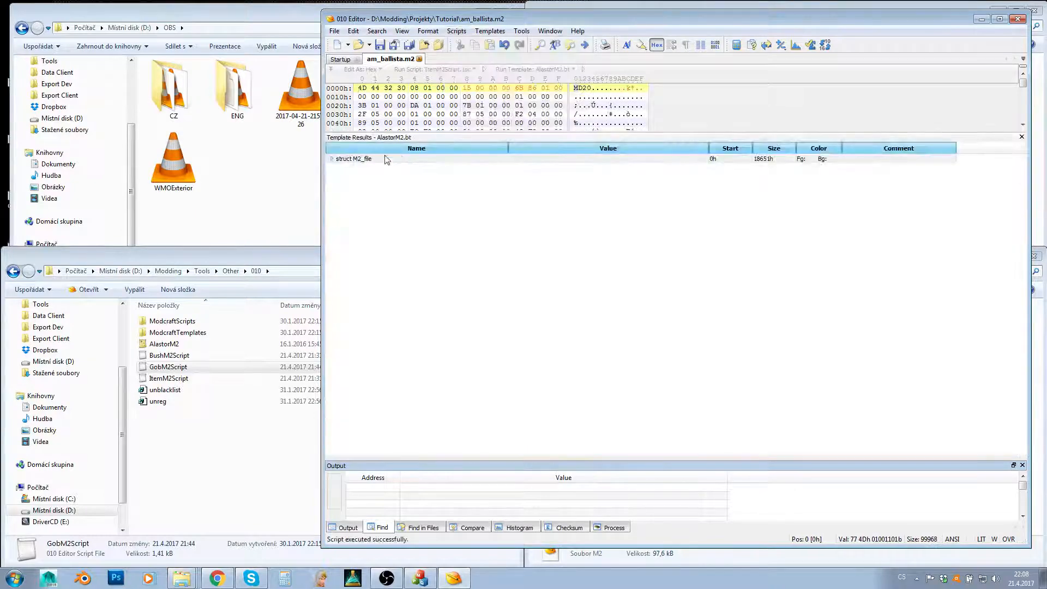
- Expand the M2_file structure in the template results and look through its fields down to the _BoundingNormals entry
{"action": "left_click", "coordinate": [332, 159]}
{"action": "left_click", "coordinate": [369, 265]}
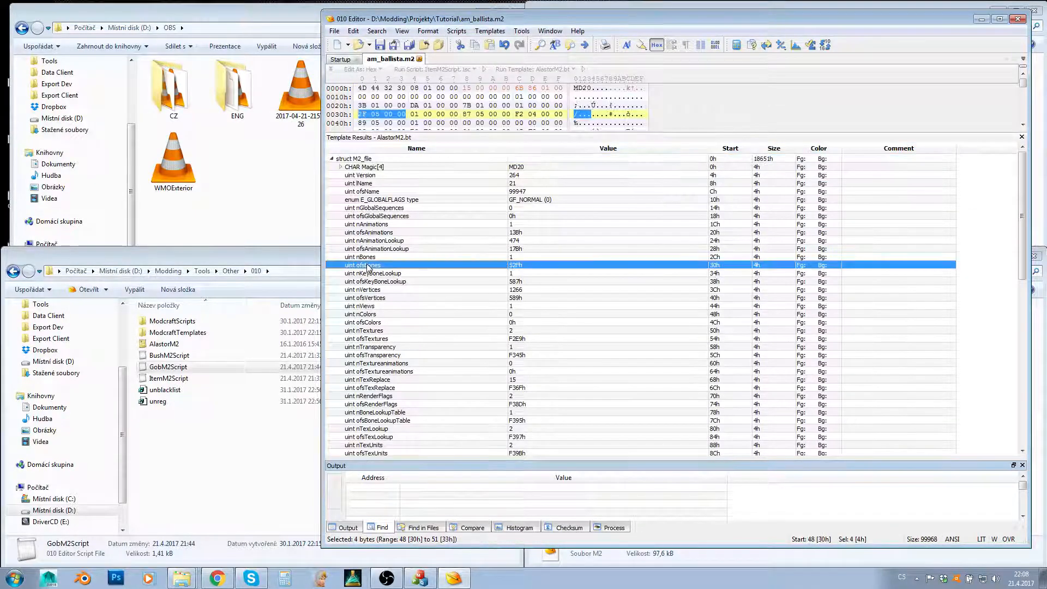
{"action": "key", "text": "Down"}
{"action": "key", "text": "Down"}
{"action": "key", "text": "Down"}
{"action": "key", "text": "Down"}
{"action": "key", "text": "Down"}
{"action": "key", "text": "Down"}
{"action": "key", "text": "Down"}
{"action": "key", "text": "Down"}
{"action": "key", "text": "Down"}
{"action": "key", "text": "Down"}
{"action": "key", "text": "Down"}
{"action": "key", "text": "Down"}
{"action": "key", "text": "Down"}
{"action": "key", "text": "Down"}
{"action": "key", "text": "Down"}
{"action": "key", "text": "Down"}
{"action": "key", "text": "Down"}
{"action": "key", "text": "Down"}
{"action": "key", "text": "Down"}
{"action": "key", "text": "Down"}
{"action": "key", "text": "Down"}
{"action": "key", "text": "Down"}
{"action": "key", "text": "Down"}
{"action": "key", "text": "Down"}
{"action": "key", "text": "Down"}
{"action": "key", "text": "Down"}
{"action": "key", "text": "Down"}
{"action": "key", "text": "Down"}
{"action": "key", "text": "Down"}
{"action": "key", "text": "Down"}
{"action": "key", "text": "Down"}
{"action": "key", "text": "Down"}
{"action": "key", "text": "Down"}
{"action": "key", "text": "Down"}
{"action": "key", "text": "Down"}
{"action": "key", "text": "Down"}
{"action": "key", "text": "Down"}
{"action": "key", "text": "Down"}
{"action": "key", "text": "Down"}
{"action": "key", "text": "Down"}
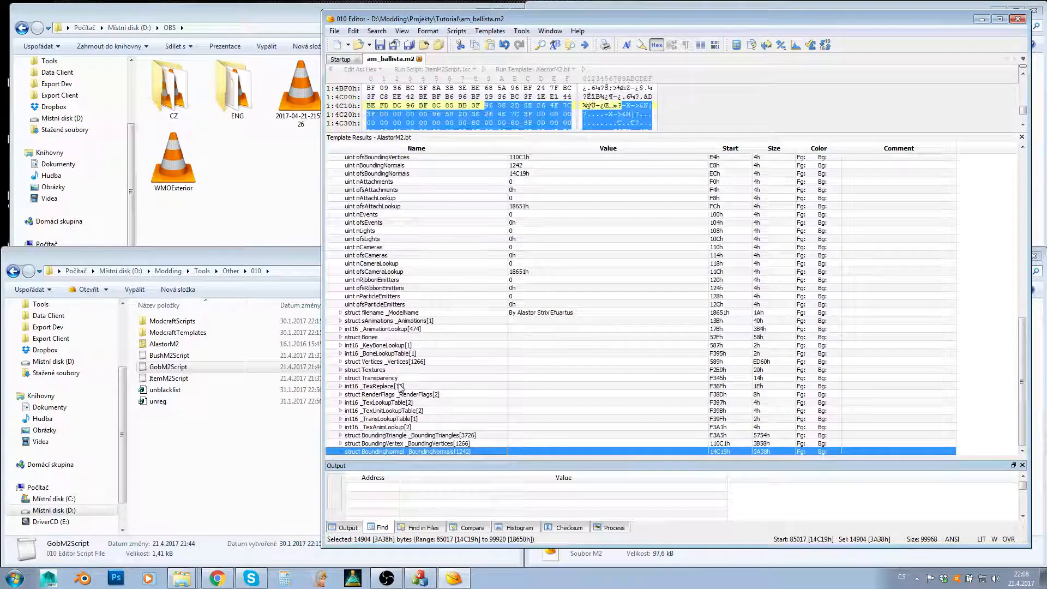
- Open GobM2Script in WordPad, highlight the code from the variable declarations to the file size line, then the FileSave() call, and close it
{"action": "left_click", "coordinate": [259, 464]}
{"action": "left_click", "coordinate": [189, 367]}
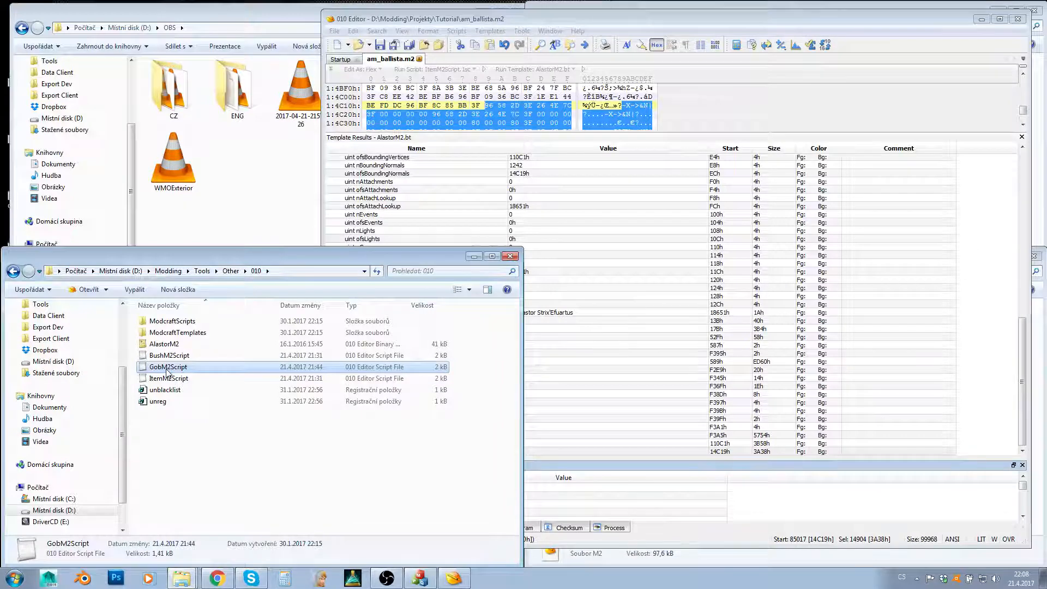
{"action": "right_click", "coordinate": [168, 371]}
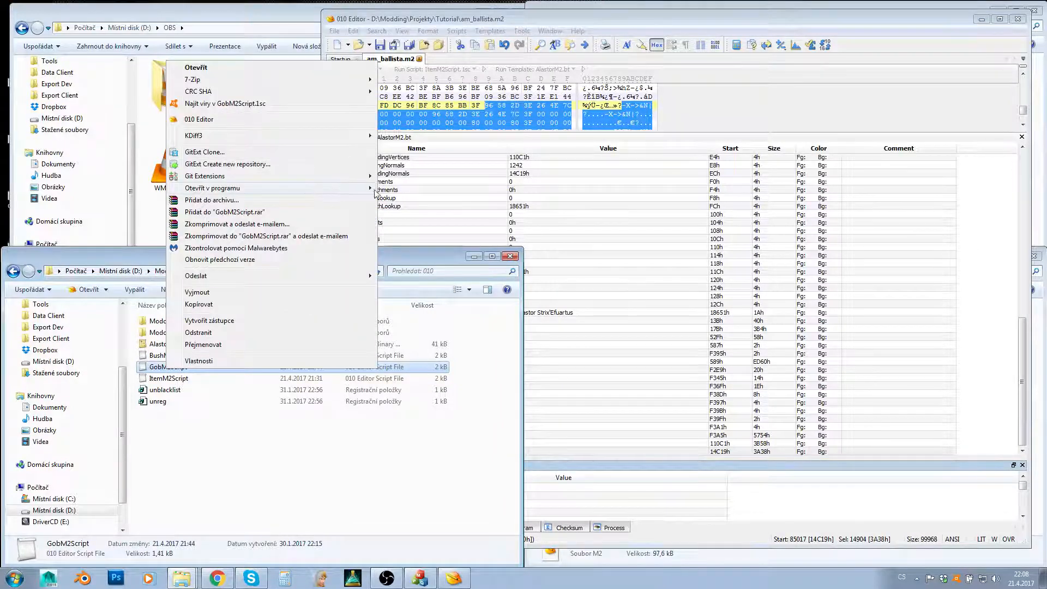
{"action": "mouse_move", "coordinate": [376, 192]}
{"action": "left_click", "coordinate": [420, 201]}
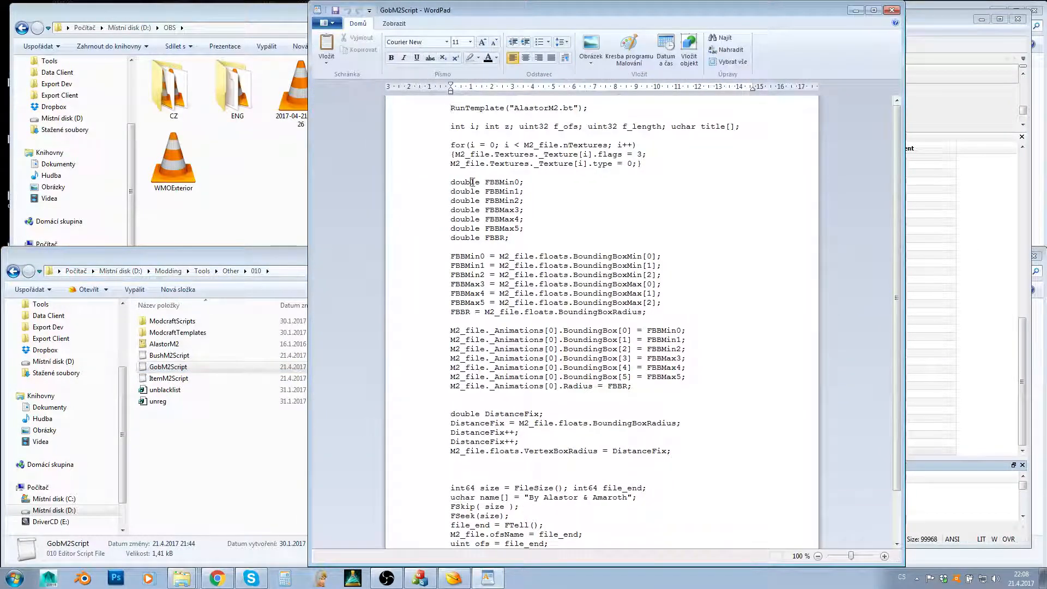
{"action": "left_click_drag", "start_coordinate": [448, 129], "coordinate": [496, 492]}
{"action": "scroll", "coordinate": [468, 240], "scroll_direction": "down", "scroll_amount": 2}
{"action": "left_click", "coordinate": [467, 534]}
{"action": "left_click_drag", "start_coordinate": [449, 544], "coordinate": [467, 547]}
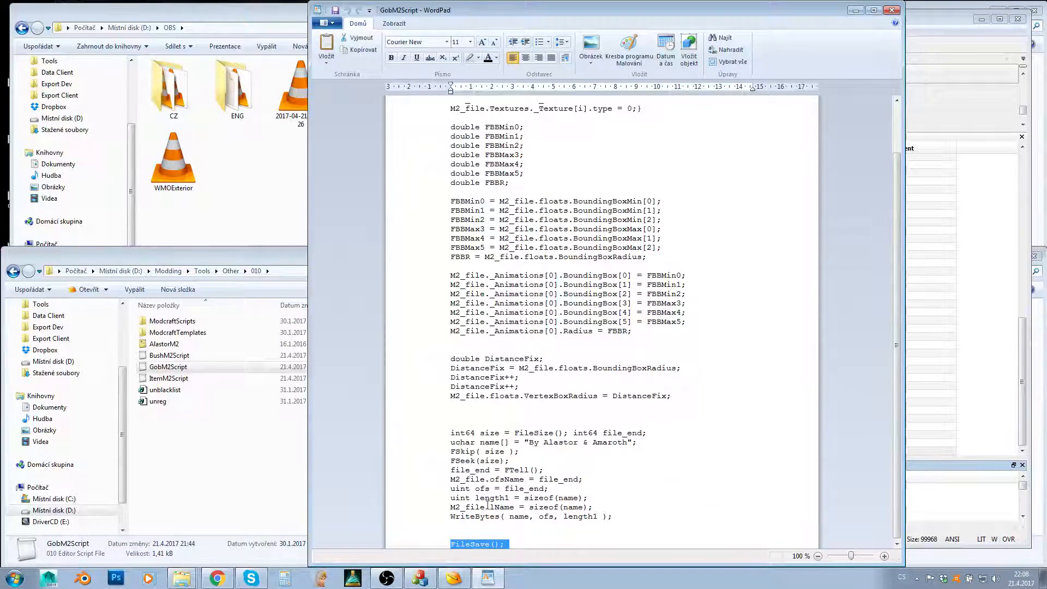
{"action": "left_click", "coordinate": [892, 10]}
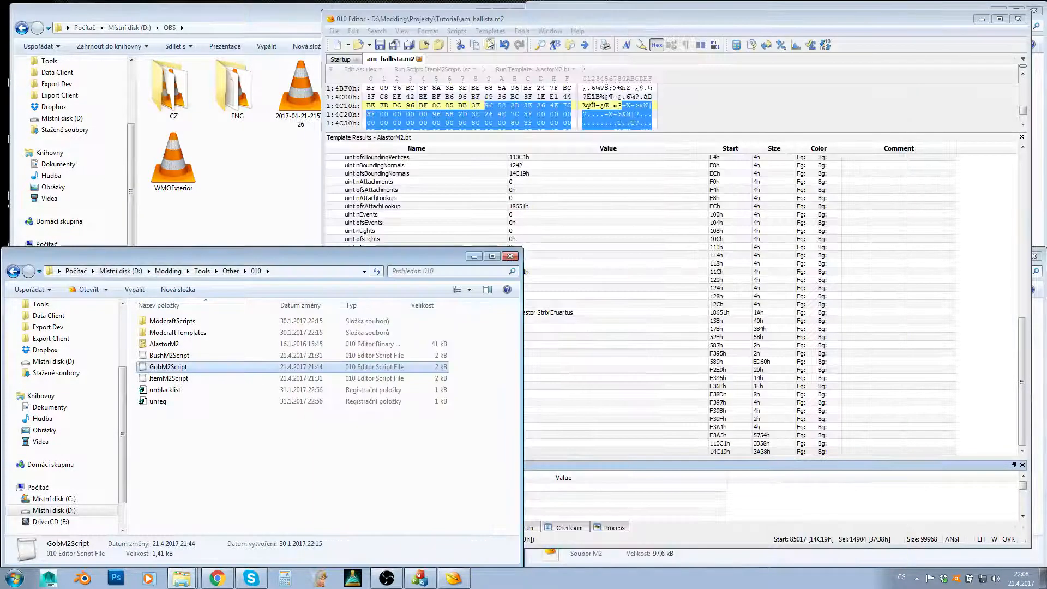
- Close and reopen am_ballista.m2, run ItemM2Script on it again, and close the file and 010 Editor
{"action": "left_click", "coordinate": [419, 58]}
{"action": "left_click", "coordinate": [812, 556]}
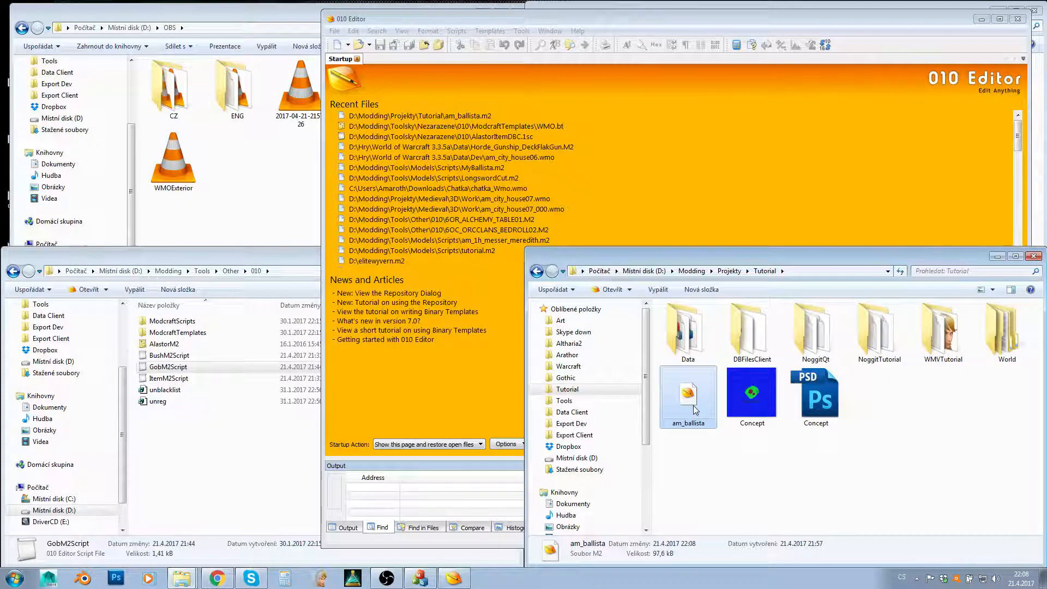
{"action": "left_click", "coordinate": [836, 473]}
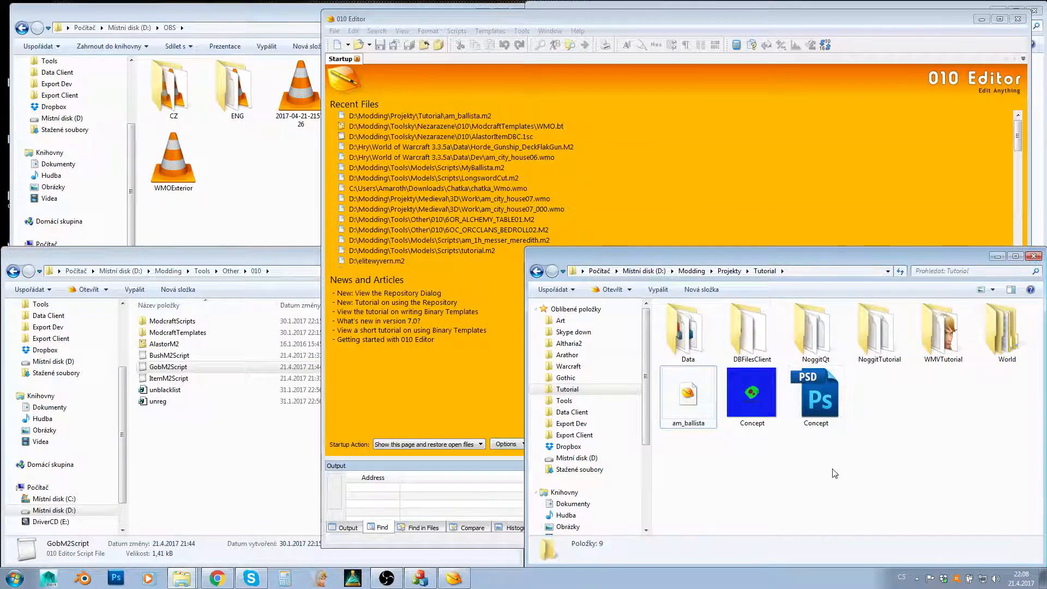
{"action": "double_click", "coordinate": [677, 413]}
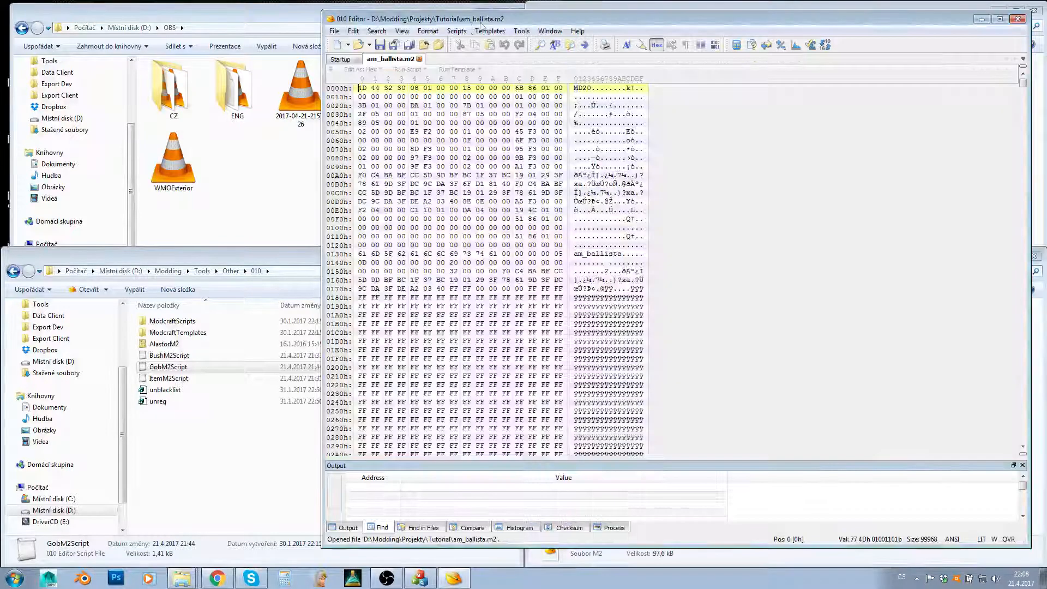
{"action": "left_click", "coordinate": [456, 31]}
{"action": "left_click", "coordinate": [491, 122]}
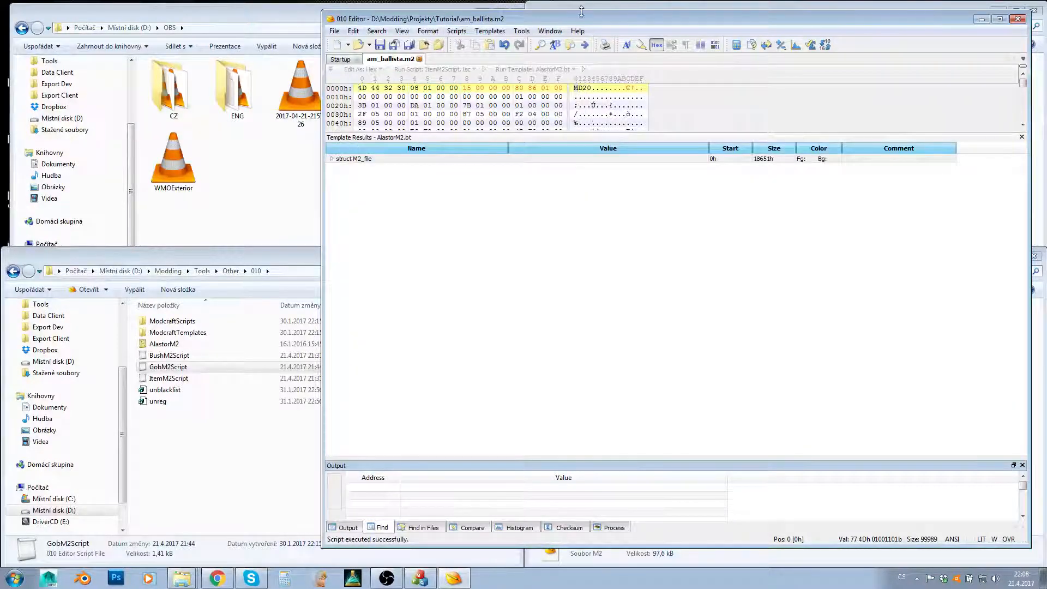
{"action": "left_click", "coordinate": [418, 59]}
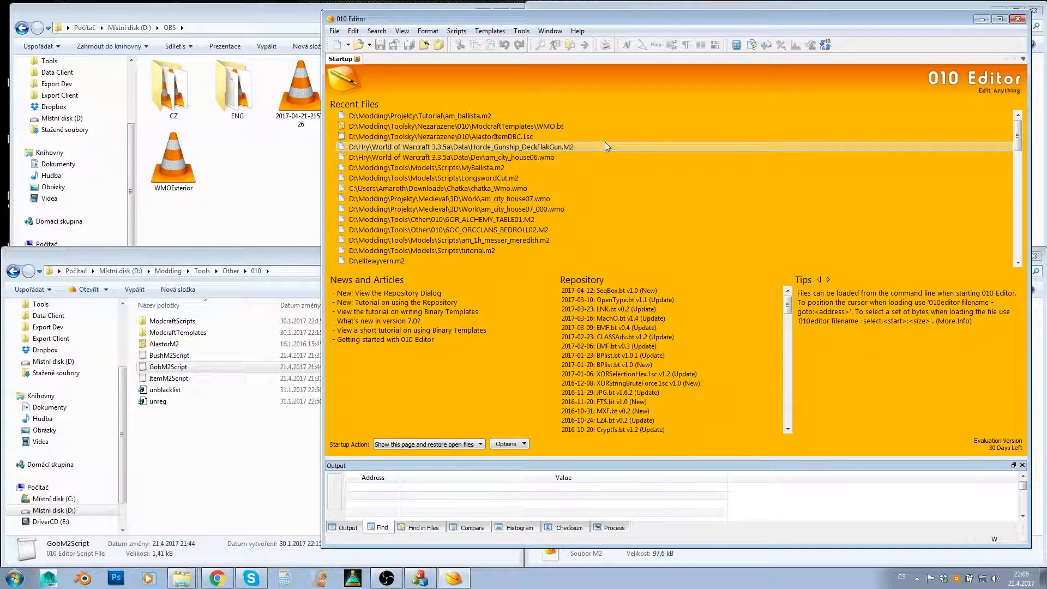
{"action": "left_click", "coordinate": [1019, 20]}
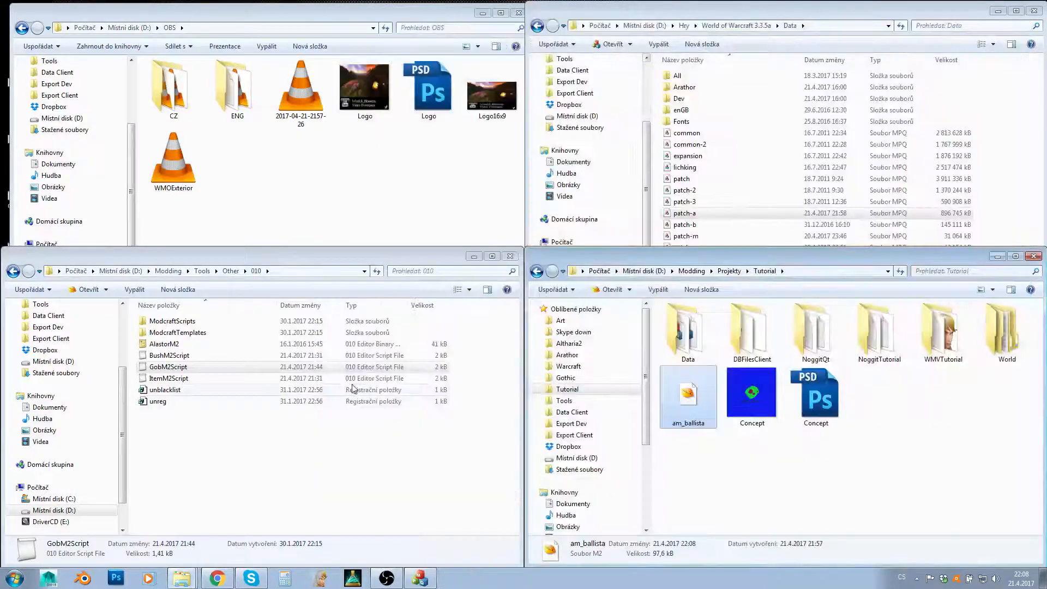
- Switch to Chrome and look over the wowdev.wiki M2 page, its address and the Legion chunk sections
{"action": "left_click", "coordinate": [218, 578]}
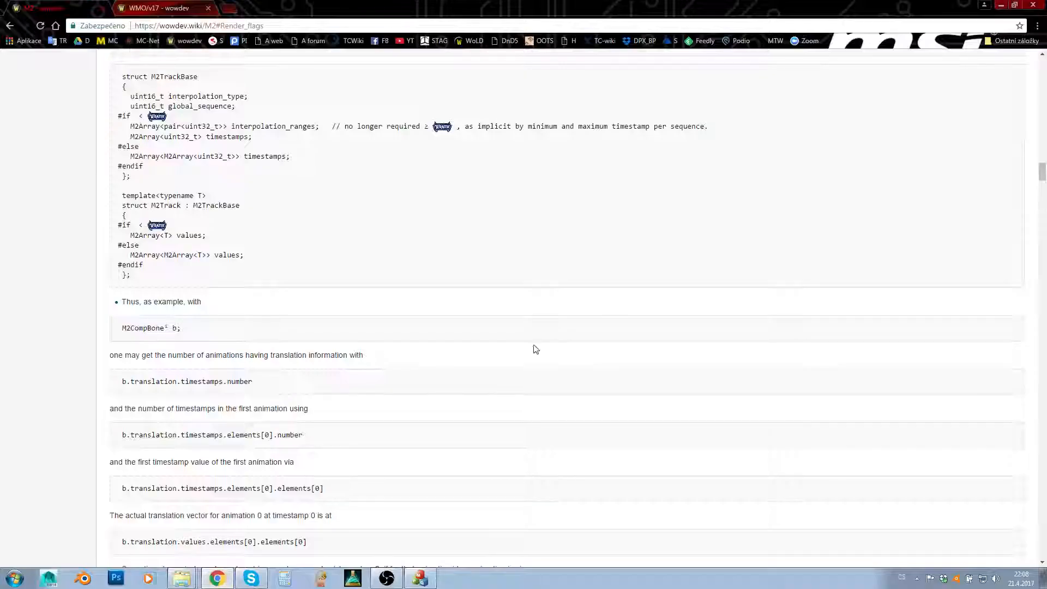
{"action": "left_click_drag", "start_coordinate": [1041, 172], "coordinate": [1040, 70]}
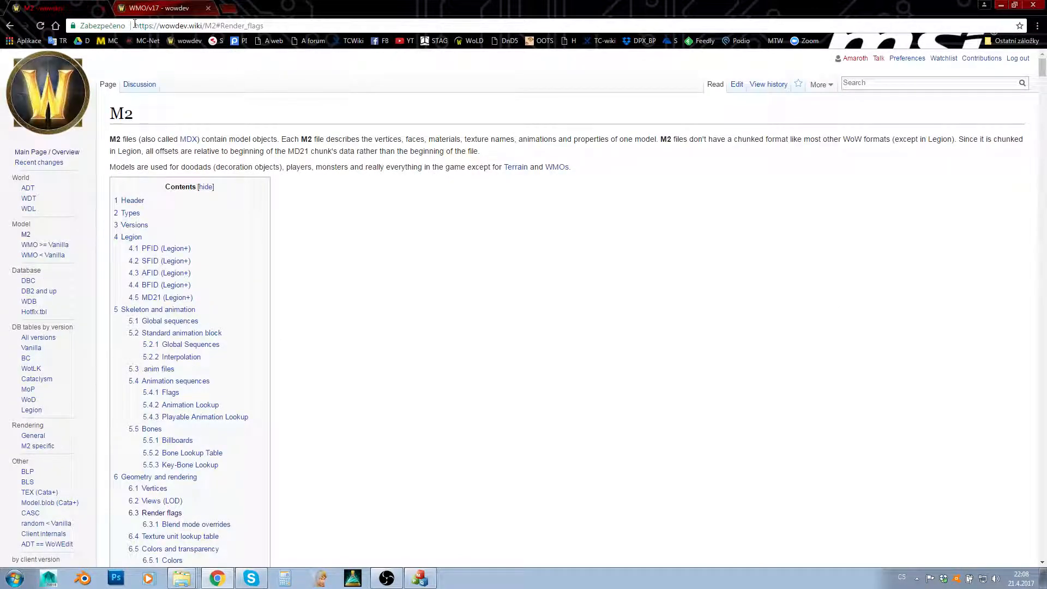
{"action": "left_click_drag", "start_coordinate": [165, 26], "coordinate": [216, 26]}
{"action": "left_click", "coordinate": [198, 95]}
{"action": "scroll", "coordinate": [696, 140], "scroll_direction": "down", "scroll_amount": 20}
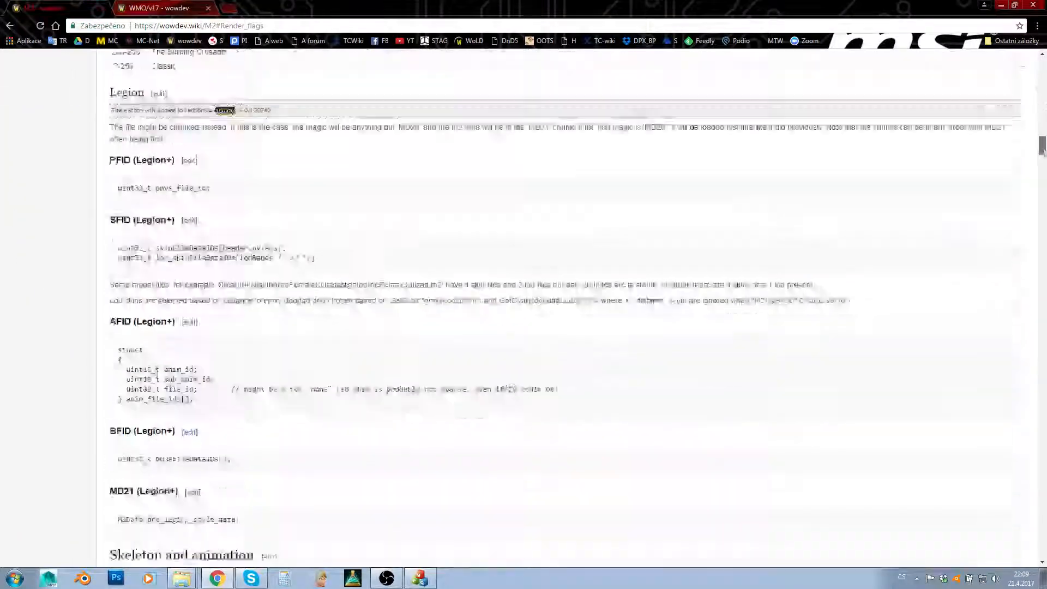
{"action": "left_click_drag", "start_coordinate": [1042, 146], "coordinate": [1023, 66]}
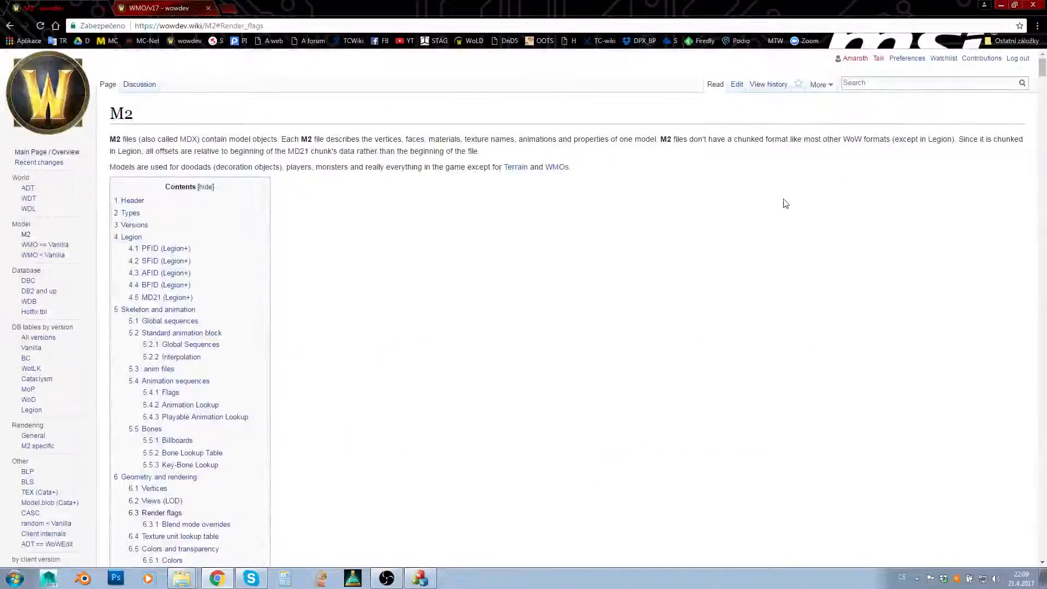
- Examine the M2 header structure on the wiki, highlighting the bones array, read on to Types and Versions, and return to the Tutorial folder
{"action": "scroll", "coordinate": [358, 300], "scroll_direction": "down", "scroll_amount": 20}
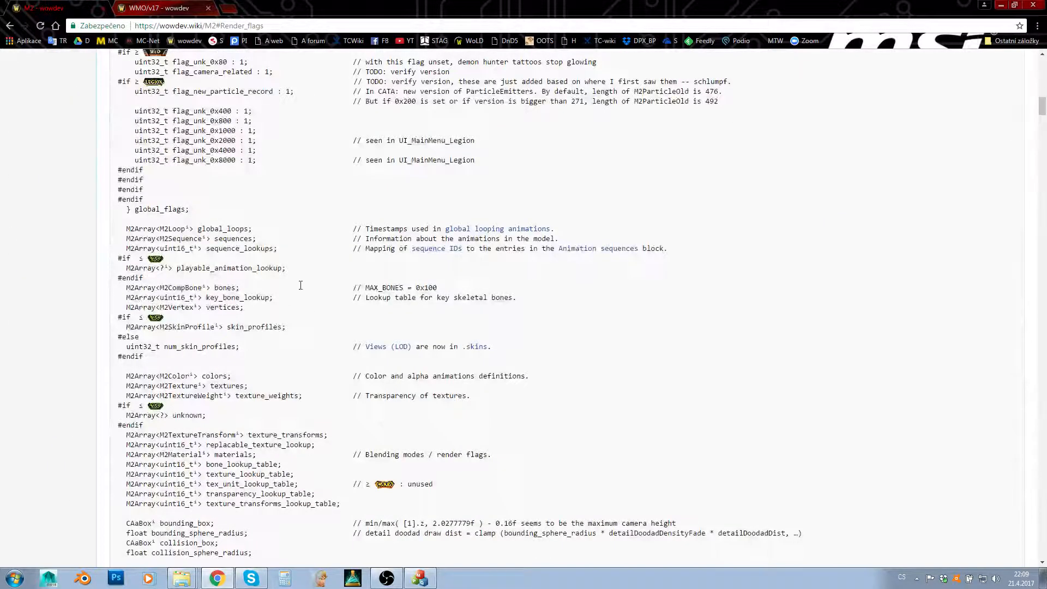
{"action": "left_click_drag", "start_coordinate": [161, 288], "coordinate": [237, 289]}
{"action": "left_click", "coordinate": [324, 289]}
{"action": "scroll", "coordinate": [316, 90], "scroll_direction": "down", "scroll_amount": 12}
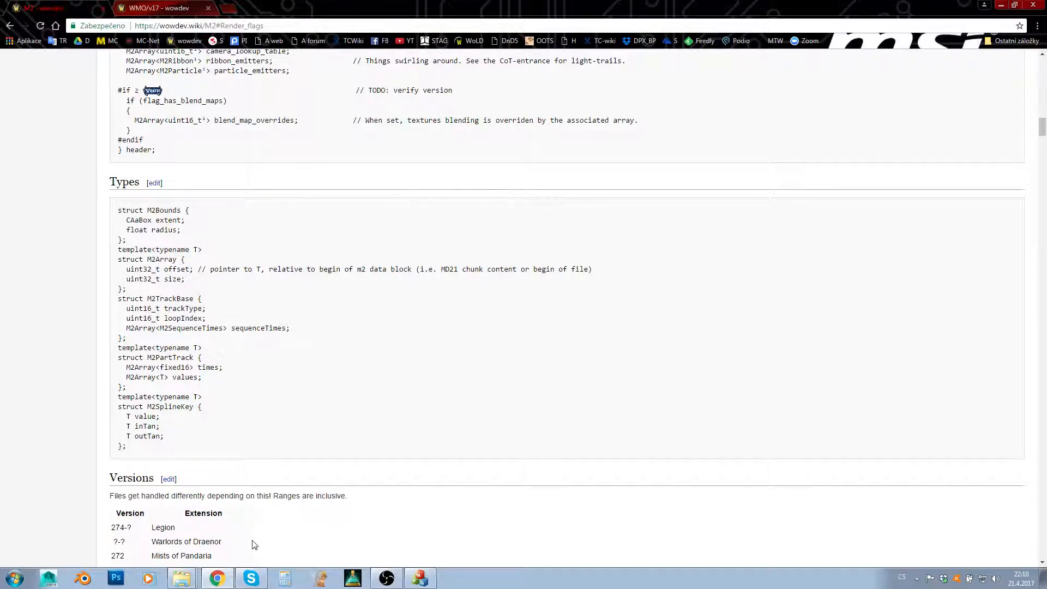
{"action": "left_click", "coordinate": [223, 580]}
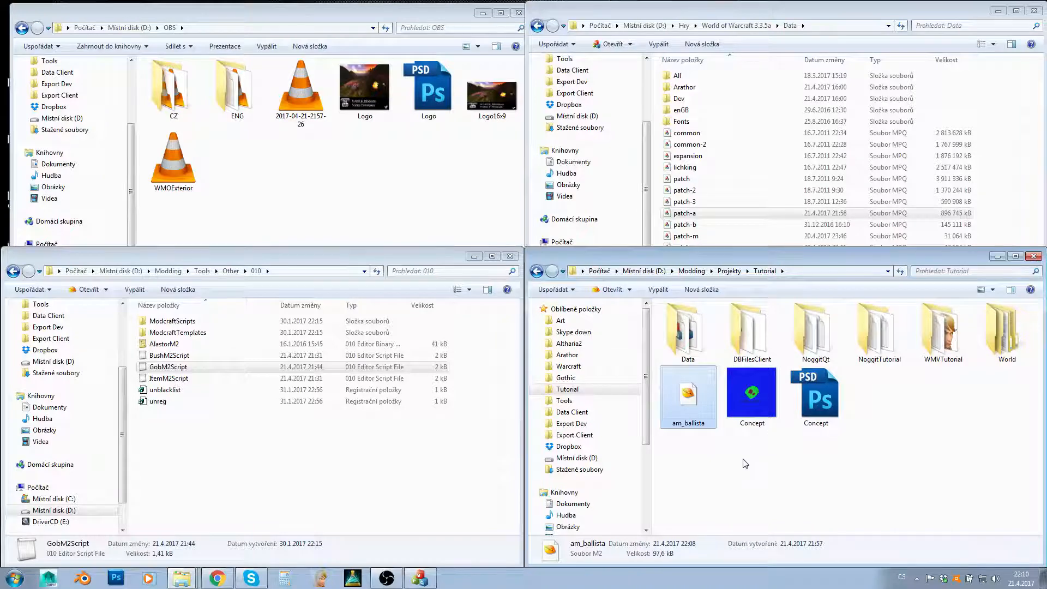
{"action": "left_click", "coordinate": [733, 485]}
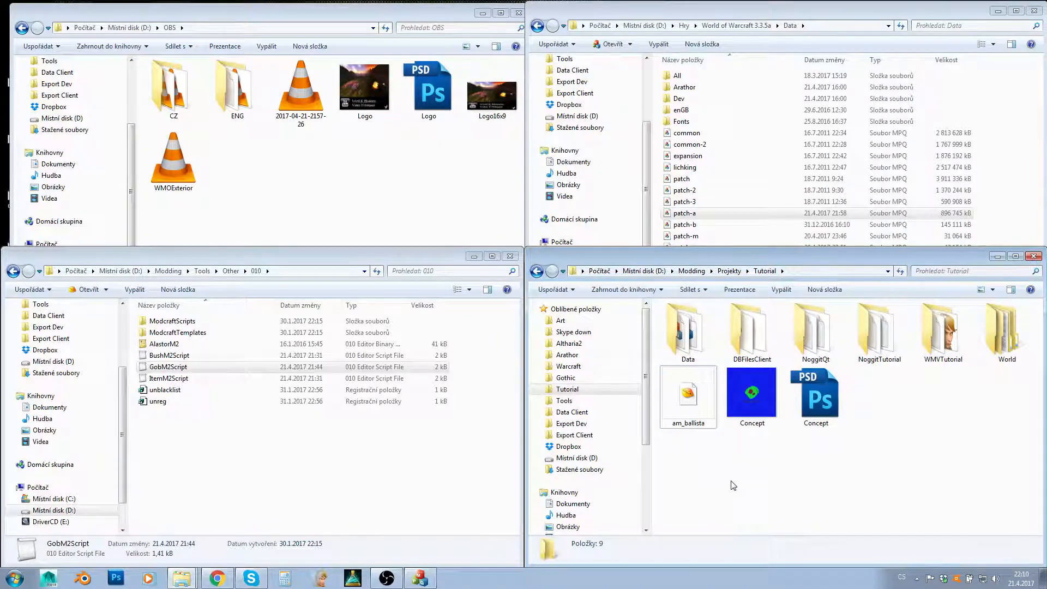